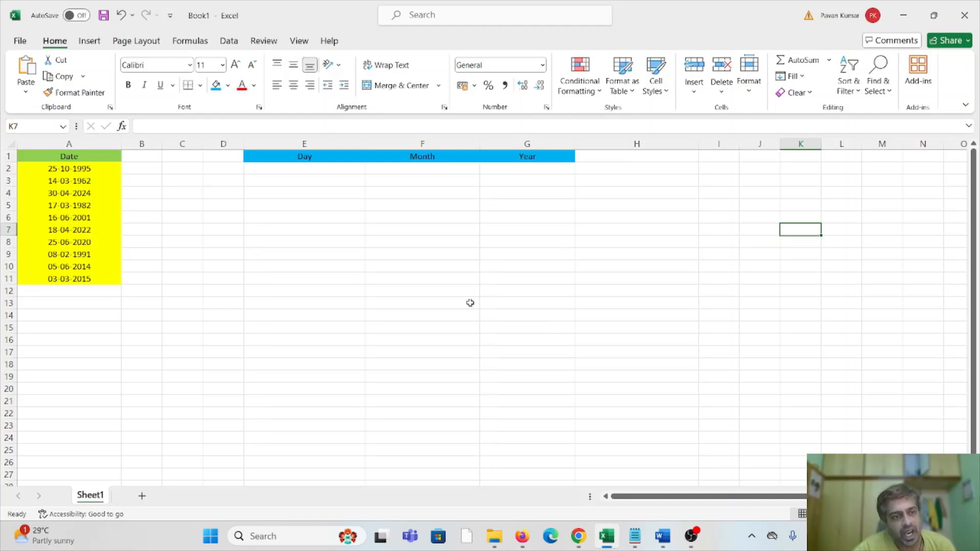
{"action": "left_click", "coordinate": [82, 156]}
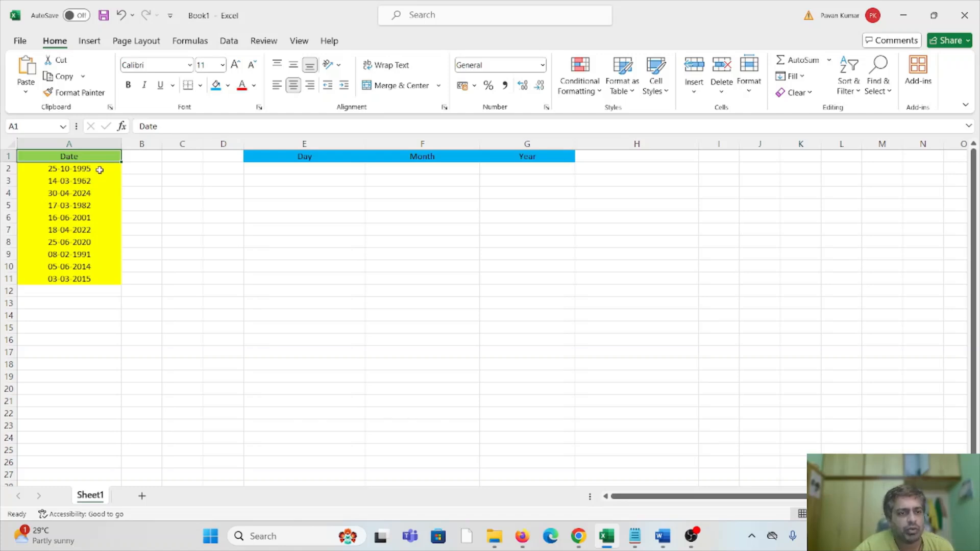
{"action": "left_click", "coordinate": [98, 173]}
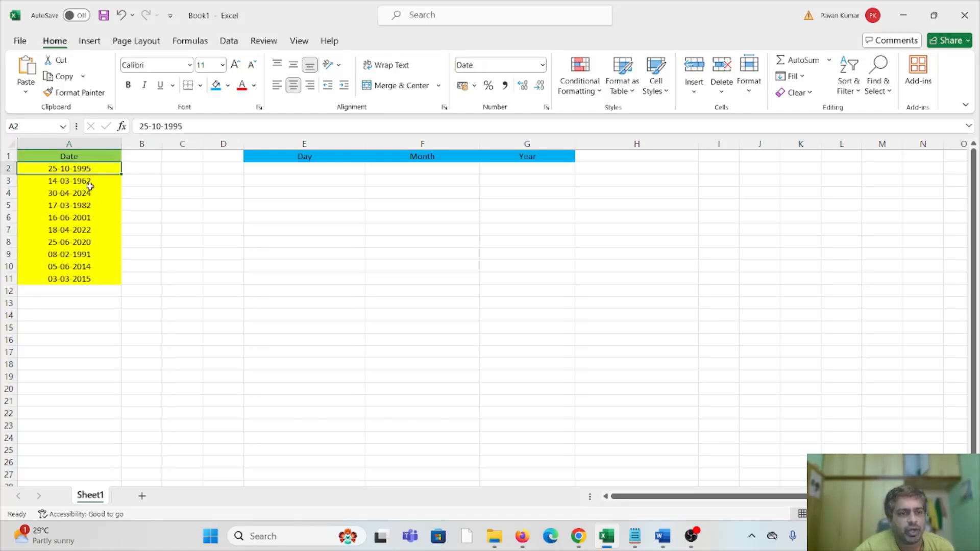
{"action": "left_click", "coordinate": [87, 185]}
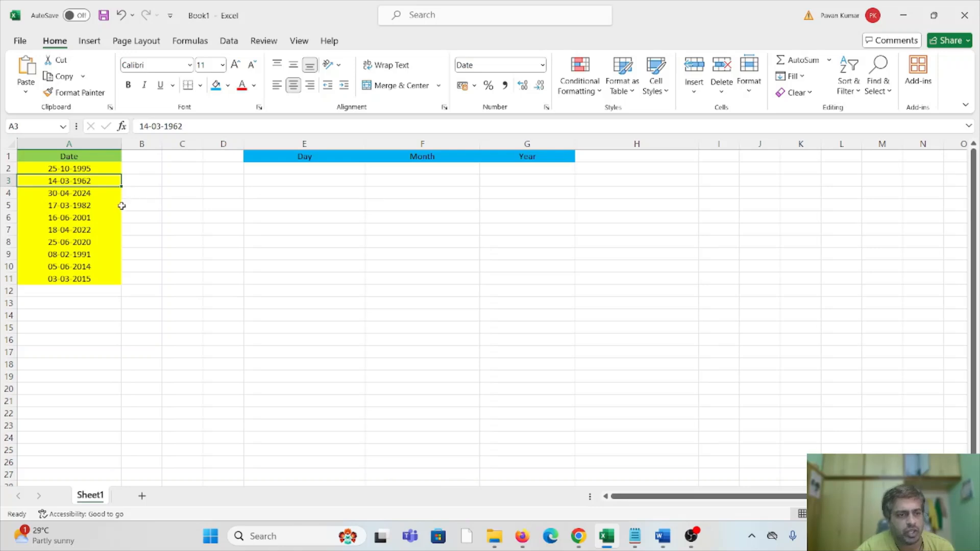
{"action": "left_click", "coordinate": [90, 196]}
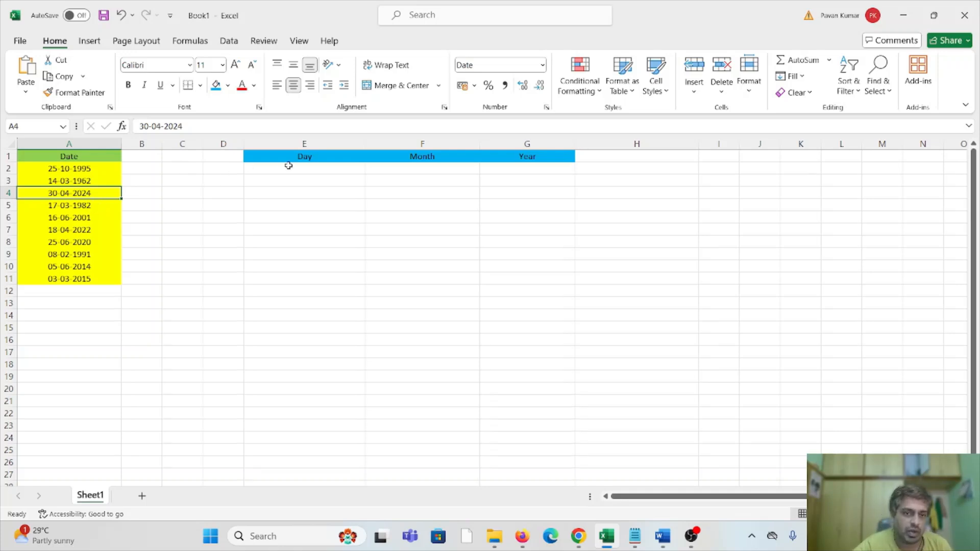
- Enter the day numbers 25, 14 and 30 in E2:E4 for the first three dates
{"action": "left_click", "coordinate": [319, 172]}
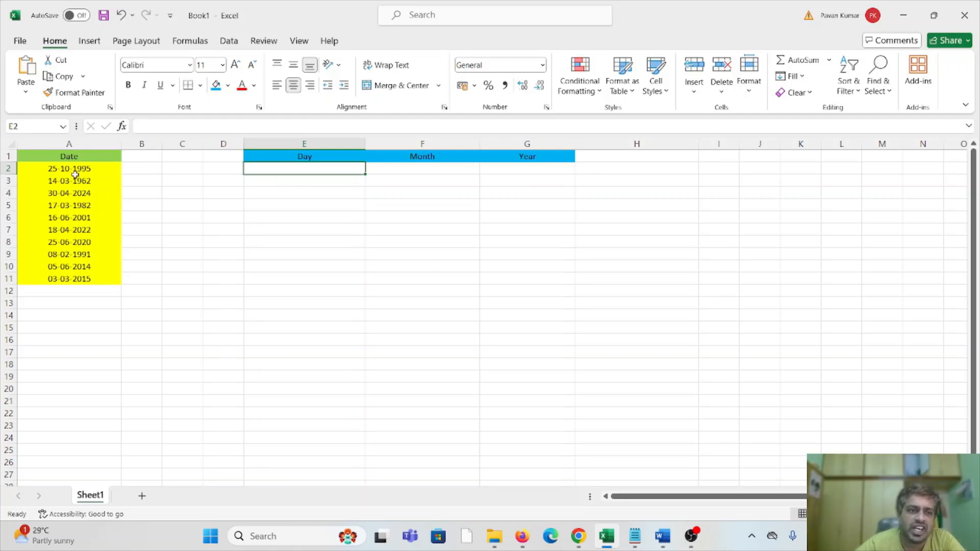
{"action": "type", "text": "25"}
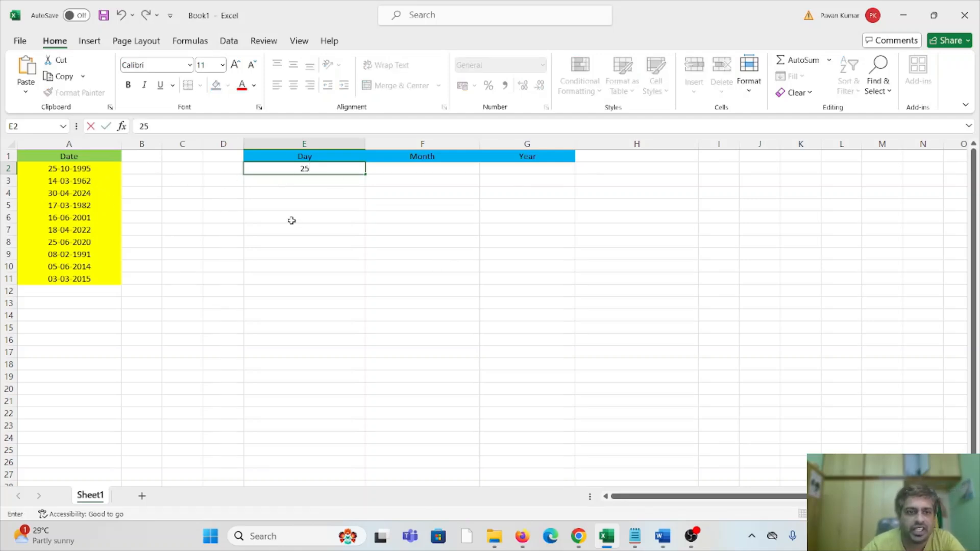
{"action": "key", "text": "Return"}
{"action": "type", "text": "14"}
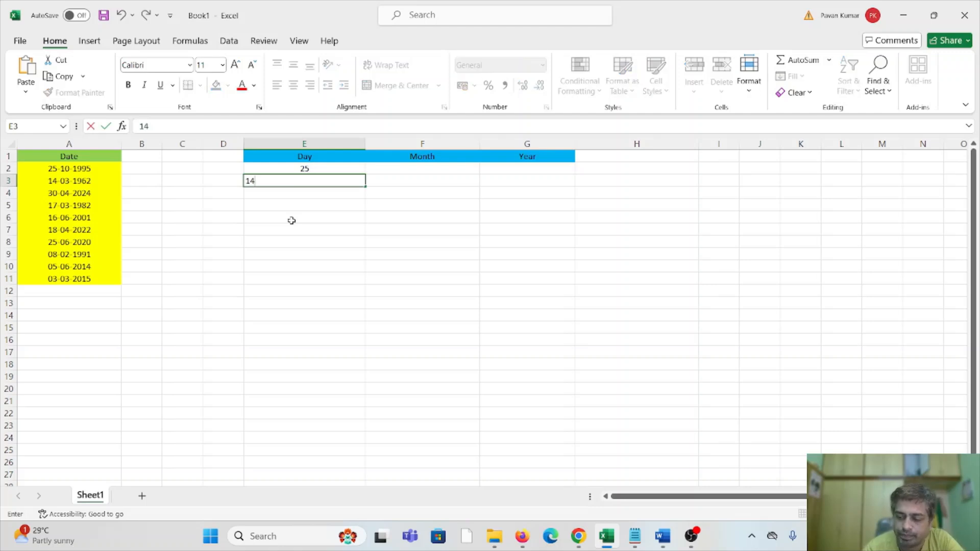
{"action": "key", "text": "Return"}
{"action": "type", "text": "30"}
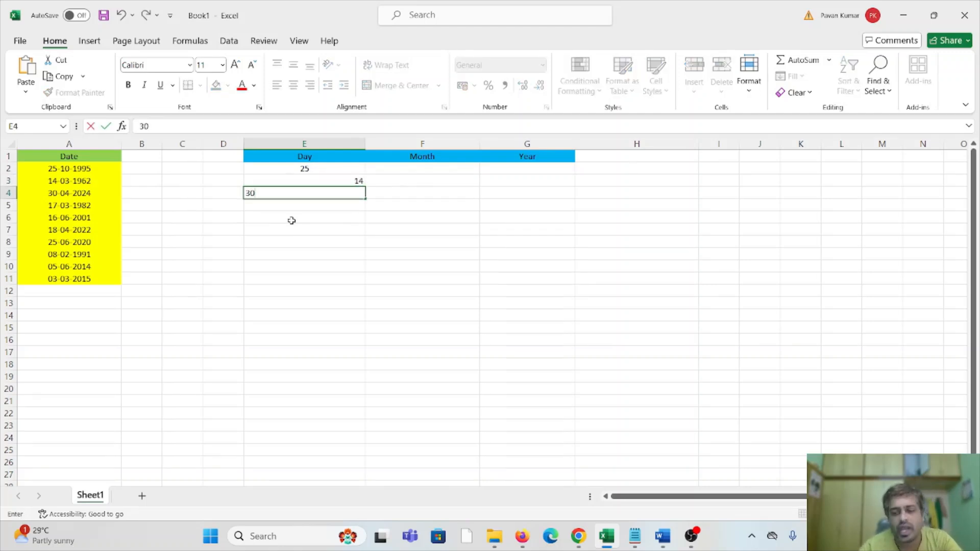
{"action": "key", "text": "Return"}
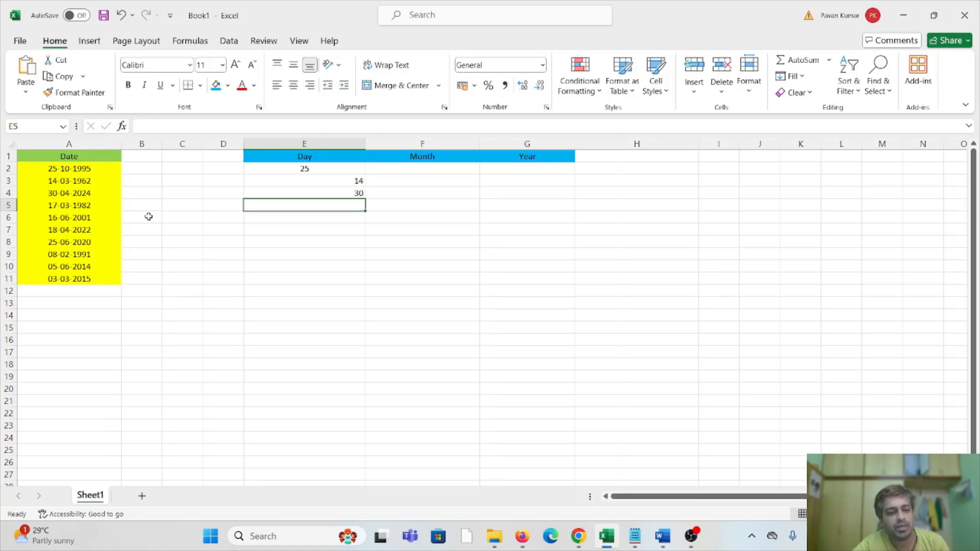
- Continue the Day column in E5:E9 with the day numbers 17, 16, 18, 25 and 08
{"action": "scroll", "coordinate": [153, 219], "scroll_direction": "down", "scroll_amount": 6}
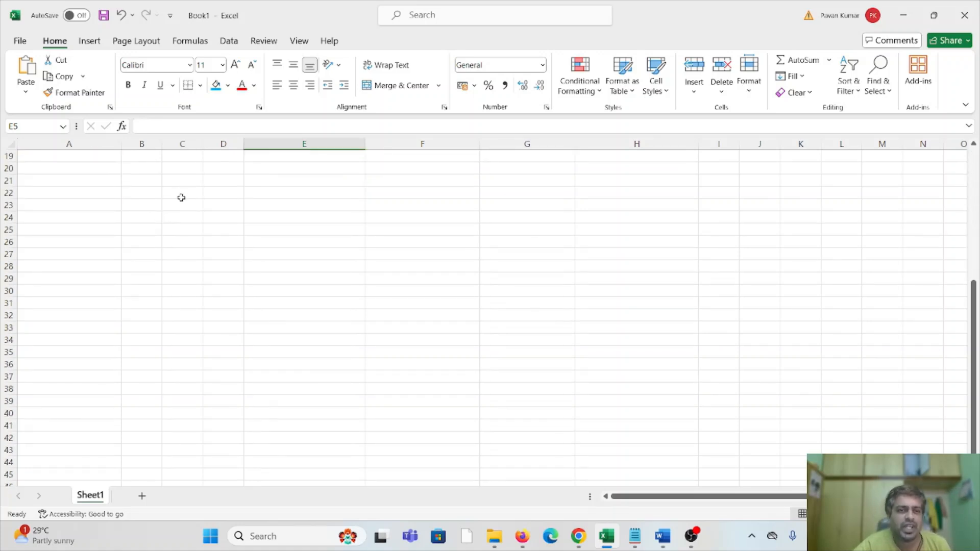
{"action": "scroll", "coordinate": [238, 238], "scroll_direction": "up", "scroll_amount": 6}
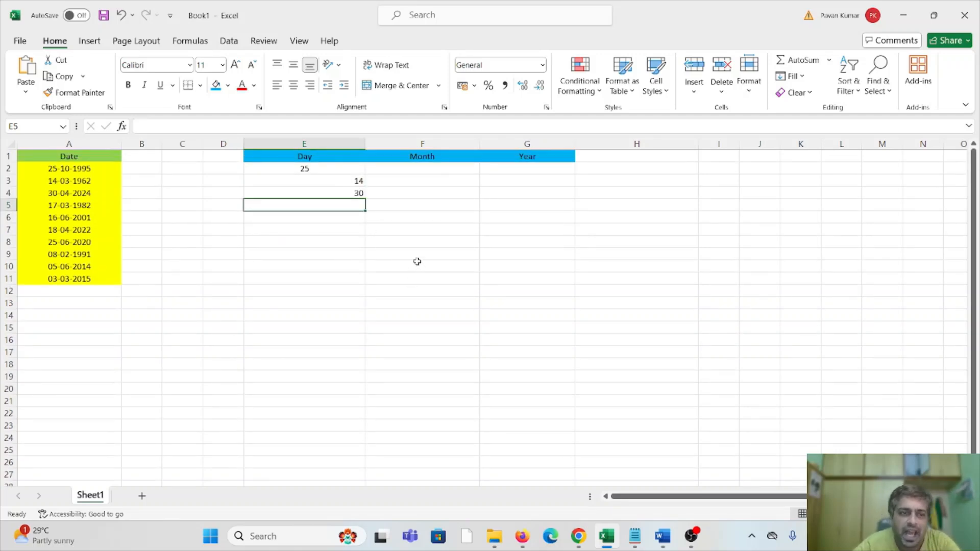
{"action": "type", "text": "17"}
{"action": "key", "text": "Return"}
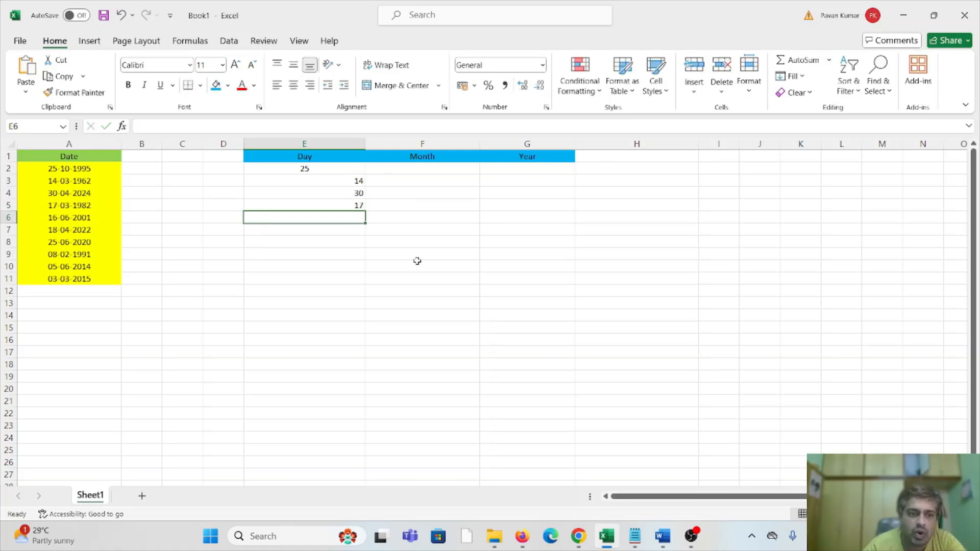
{"action": "type", "text": "16"}
{"action": "key", "text": "Return"}
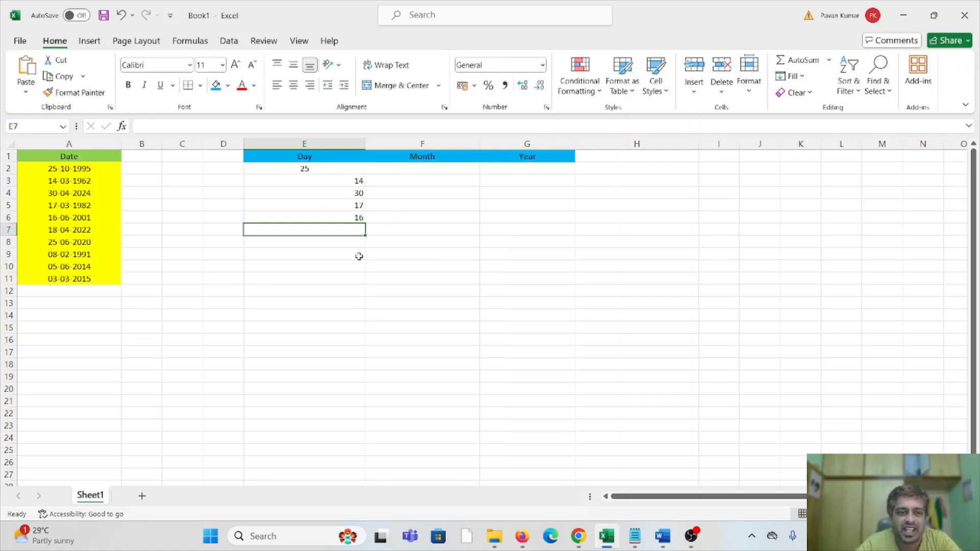
{"action": "type", "text": "18"}
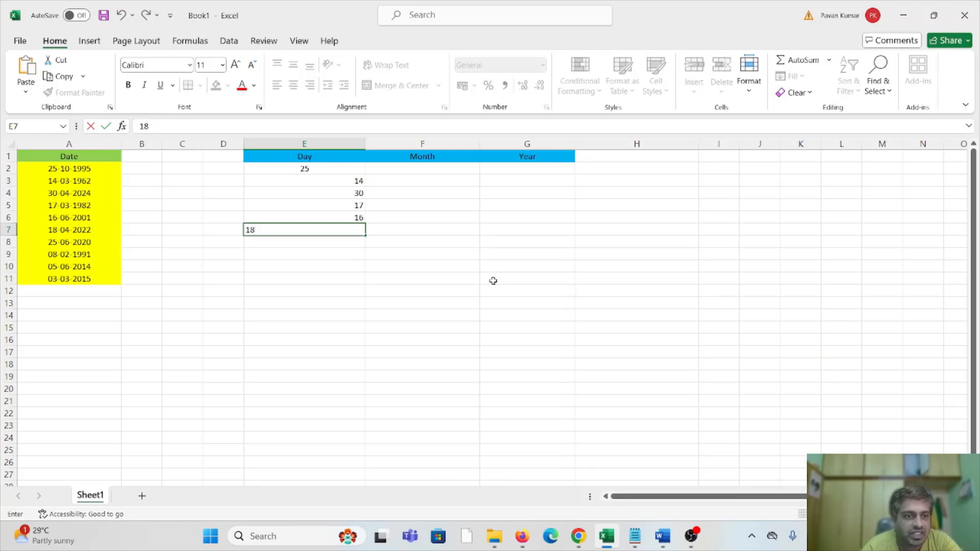
{"action": "key", "text": "Return"}
{"action": "type", "text": "25"}
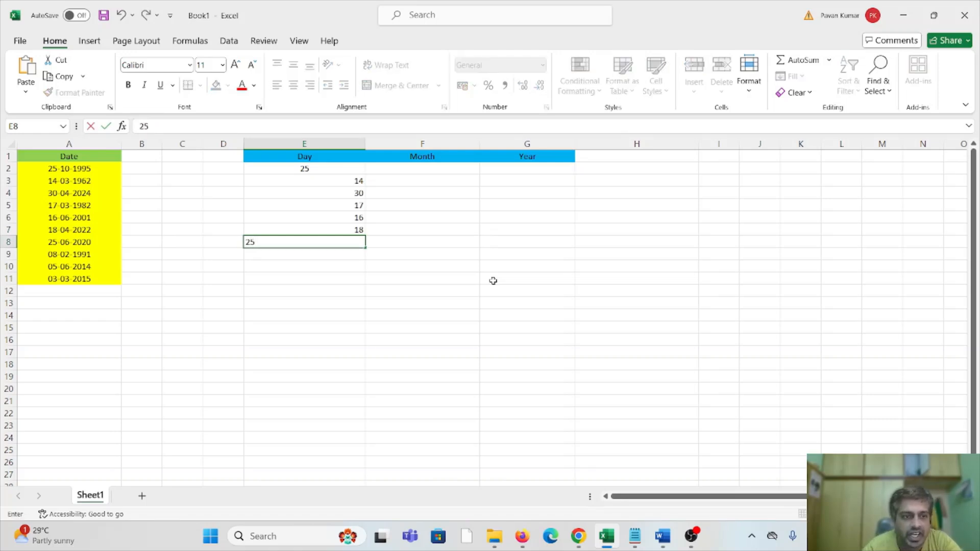
{"action": "key", "text": "Return"}
{"action": "type", "text": "08"}
{"action": "key", "text": "Return"}
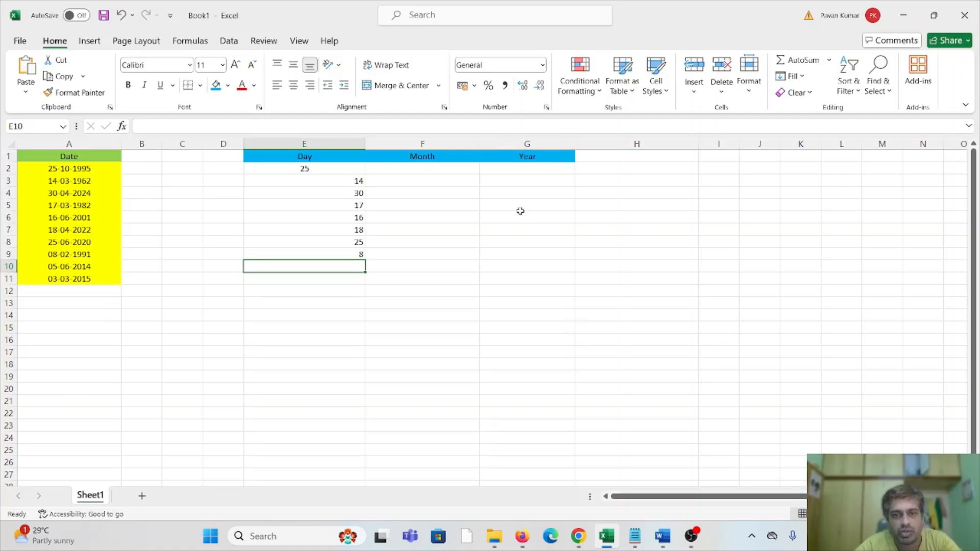
- Clear the manually entered day numbers from E2:E9
{"action": "left_click", "coordinate": [320, 168]}
{"action": "left_click_drag", "start_coordinate": [320, 168], "coordinate": [344, 256]}
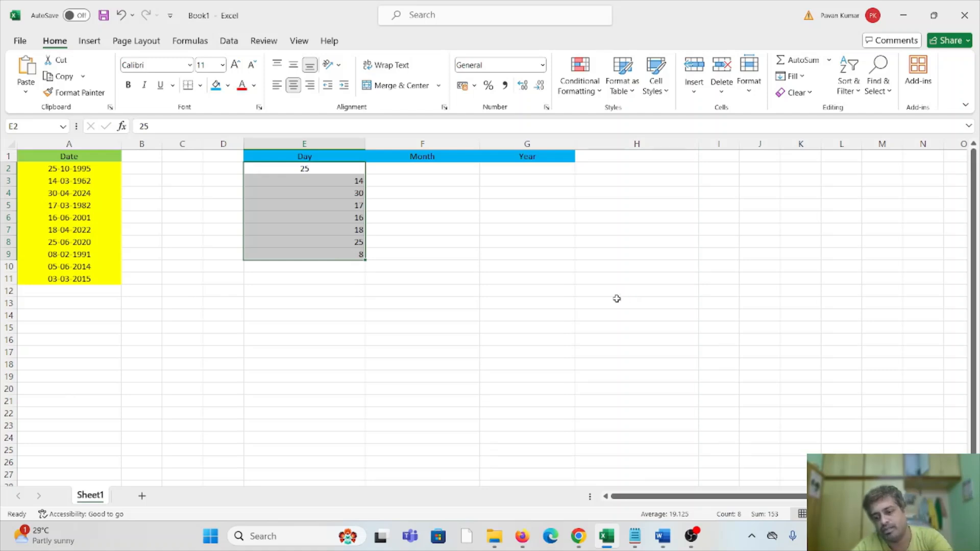
{"action": "key", "text": "Delete"}
{"action": "left_click", "coordinate": [351, 243]}
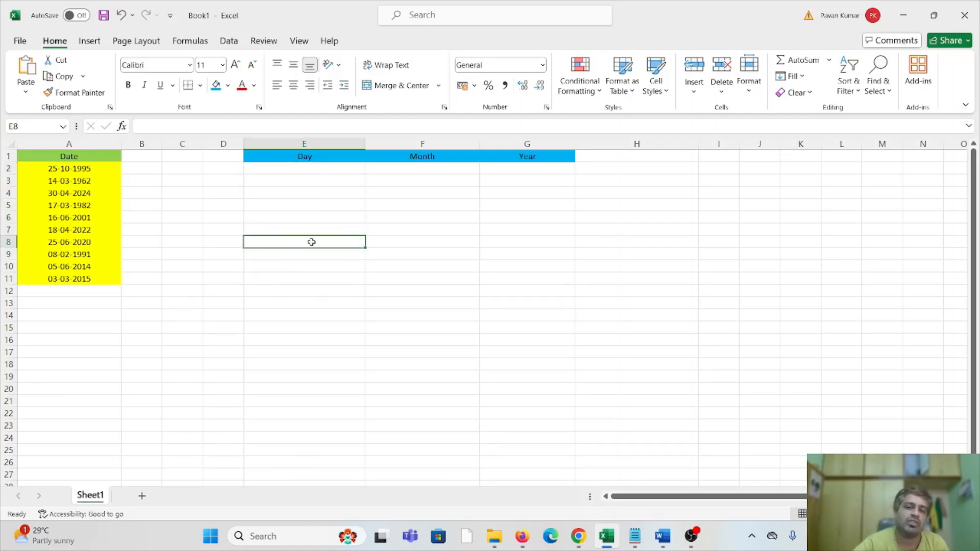
- Enter the day numbers 25 and 14 in E2:E3, and clear E2:E4
{"action": "left_click", "coordinate": [314, 172]}
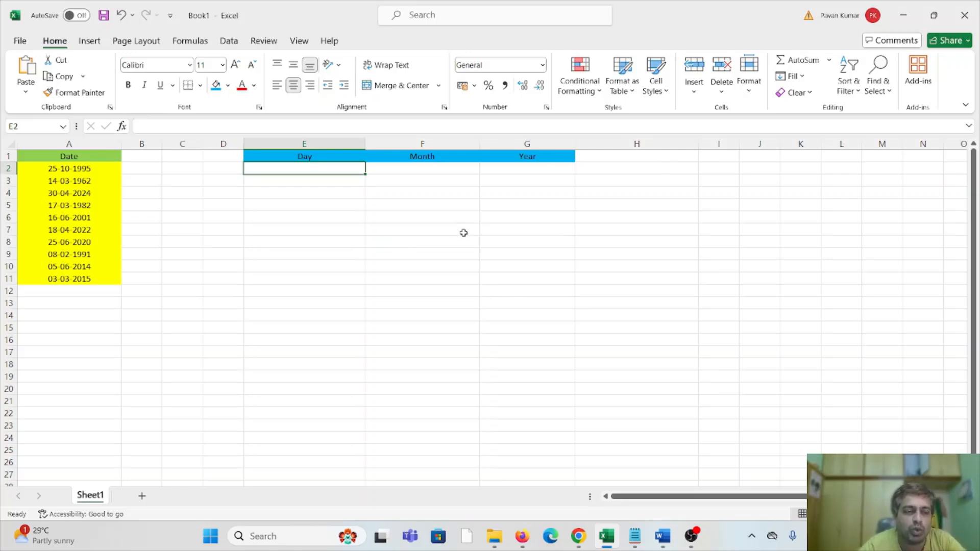
{"action": "type", "text": "25"}
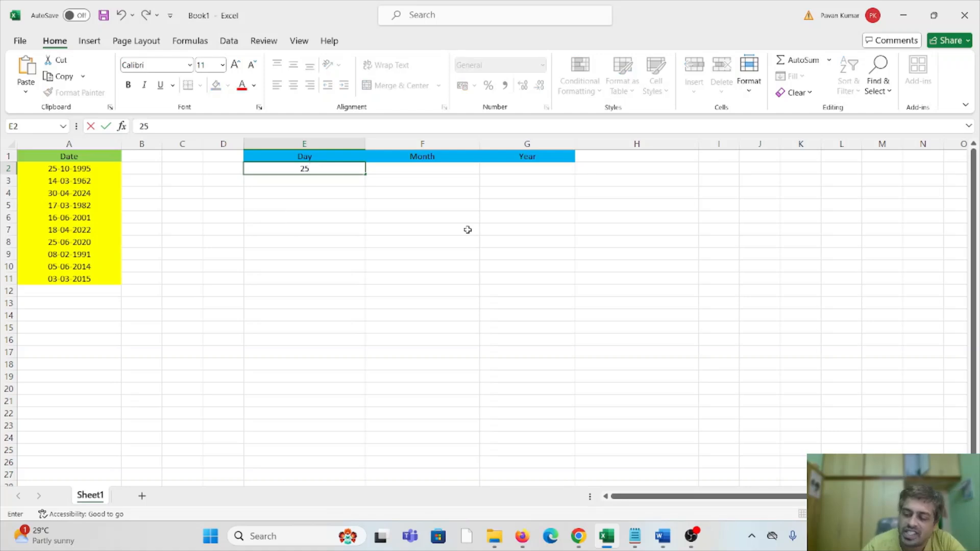
{"action": "key", "text": "Return"}
{"action": "type", "text": "14"}
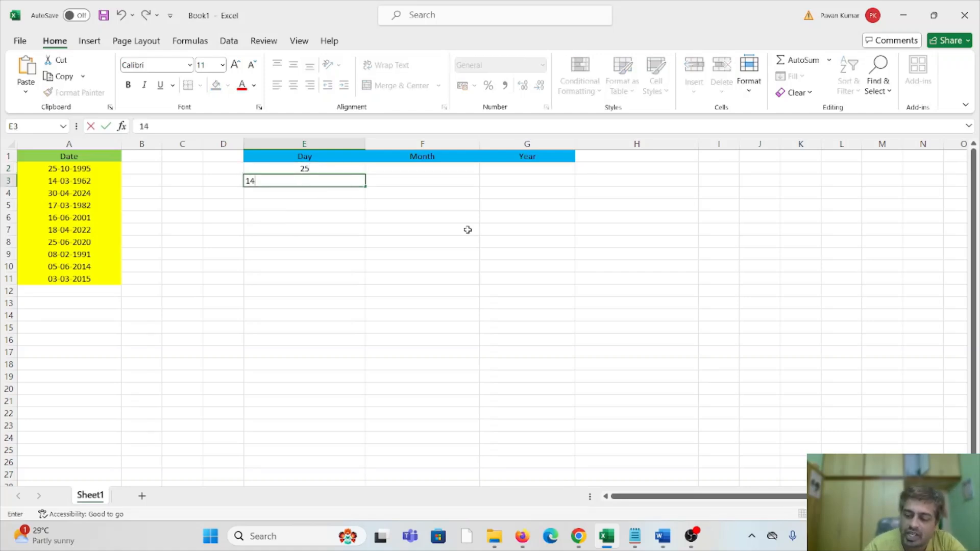
{"action": "key", "text": "Return"}
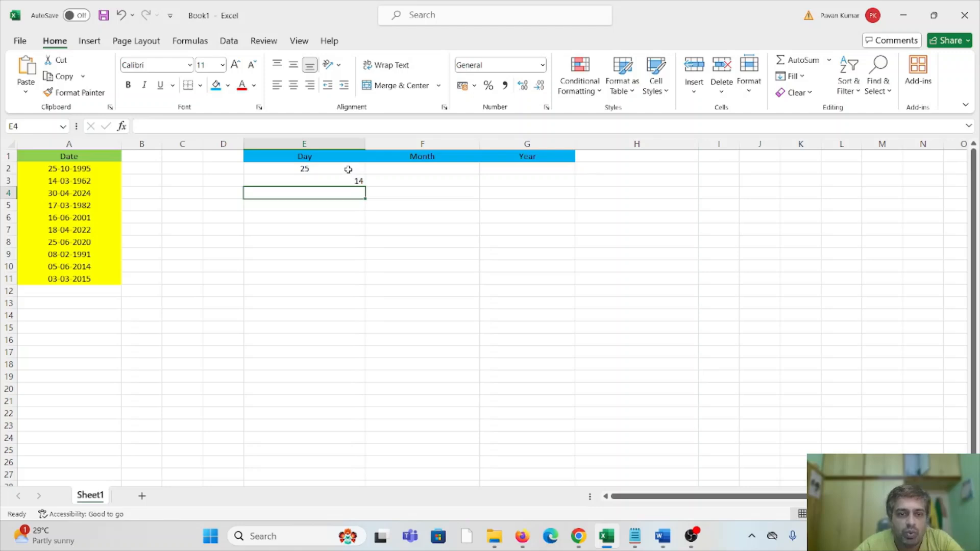
{"action": "left_click_drag", "start_coordinate": [348, 169], "coordinate": [351, 190]}
{"action": "key", "text": "Delete"}
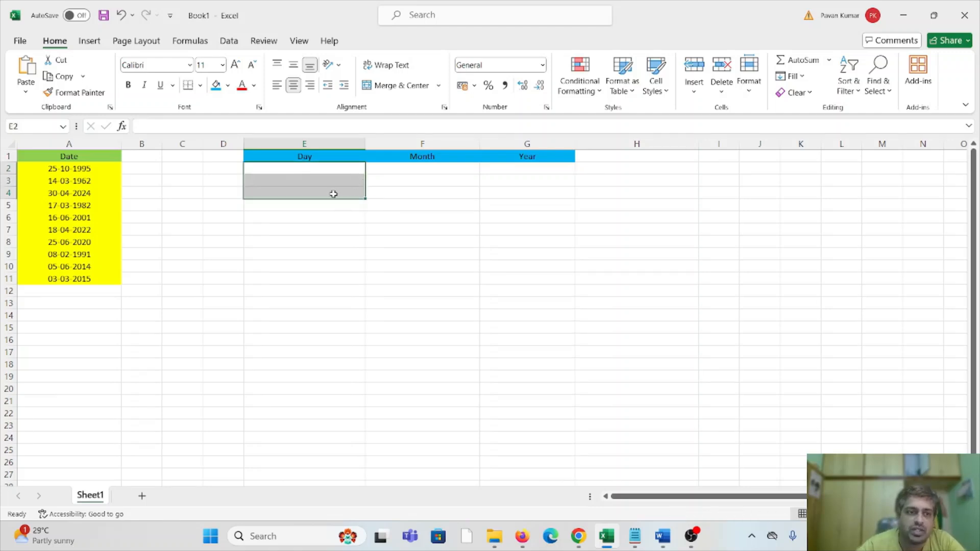
{"action": "left_click_drag", "start_coordinate": [73, 170], "coordinate": [89, 278]}
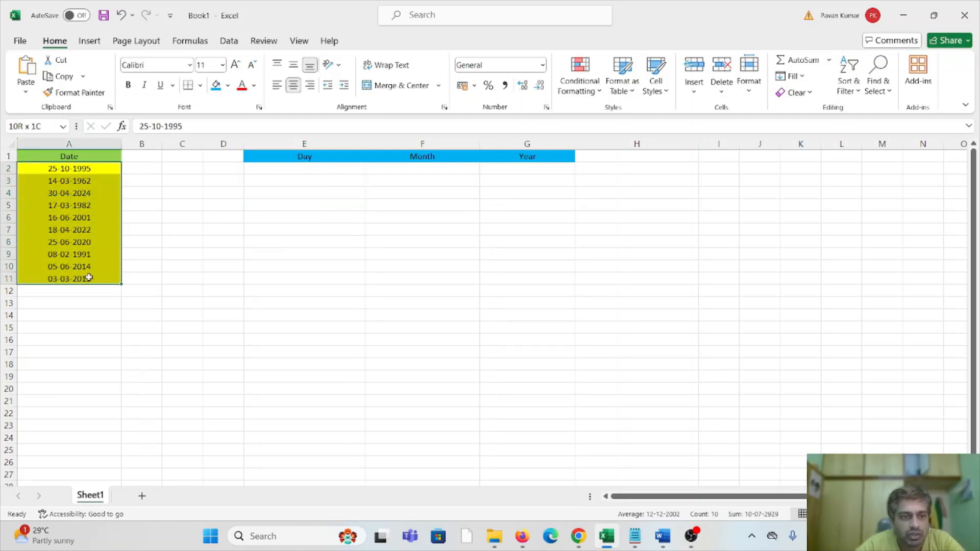
{"action": "left_click", "coordinate": [348, 214]}
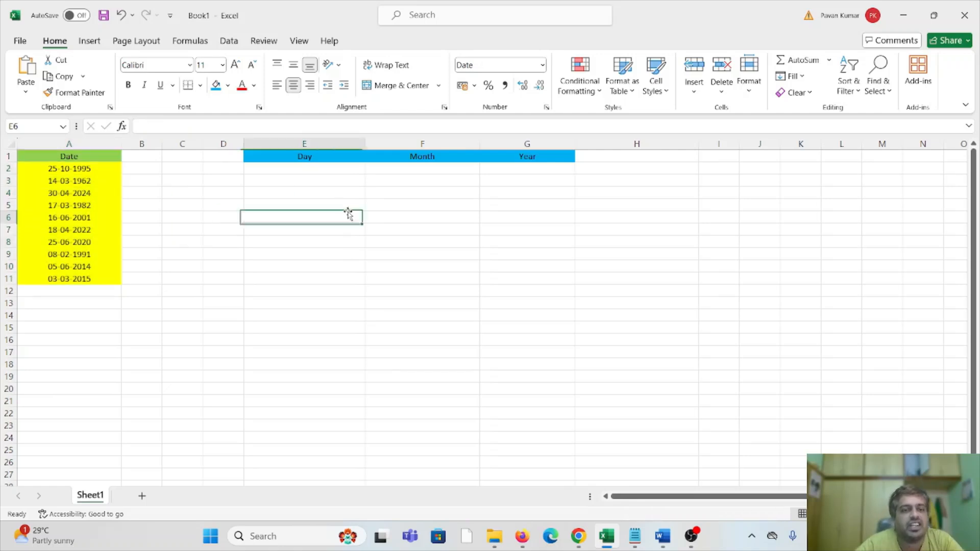
- Extract the day in E2 with the formula =DAY(A2) and fill it down to E11
{"action": "left_click", "coordinate": [292, 169]}
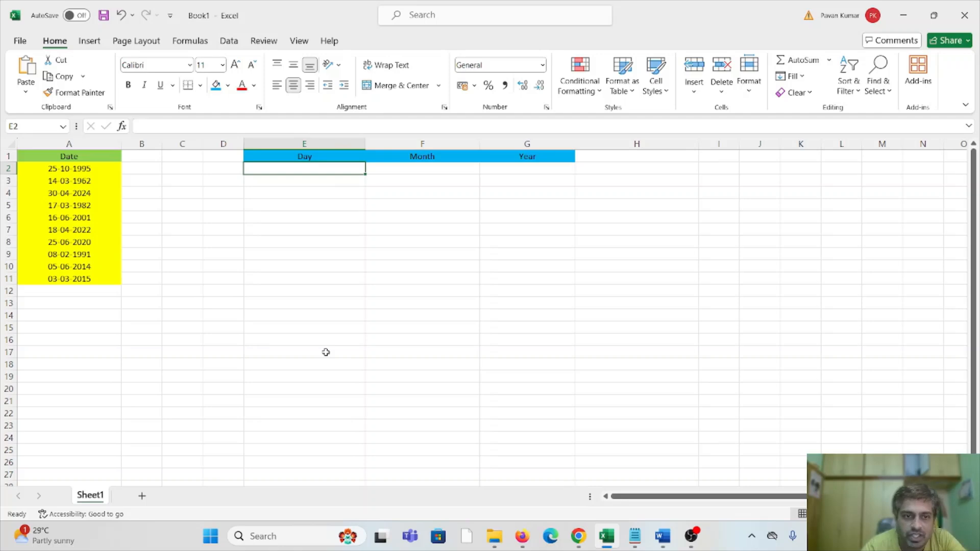
{"action": "type", "text": "="}
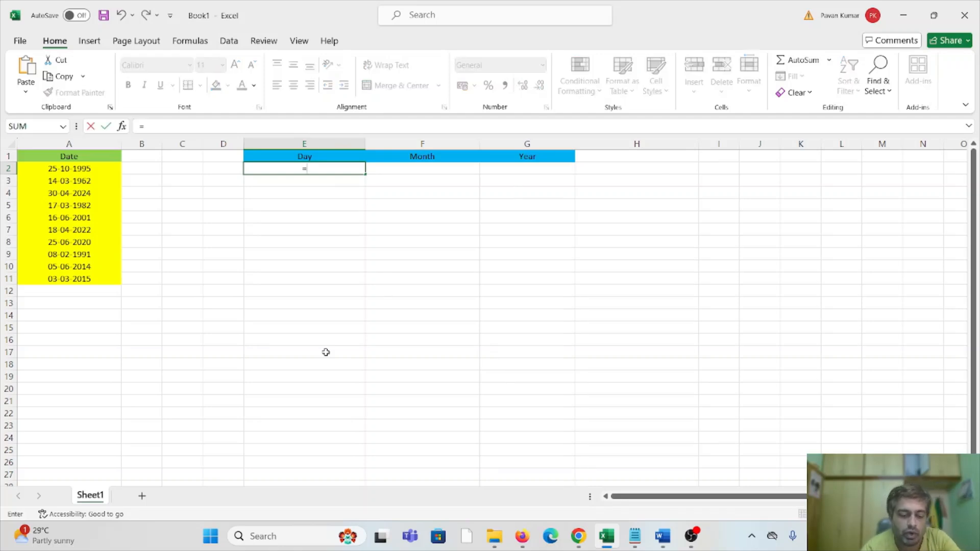
{"action": "type", "text": "DA"}
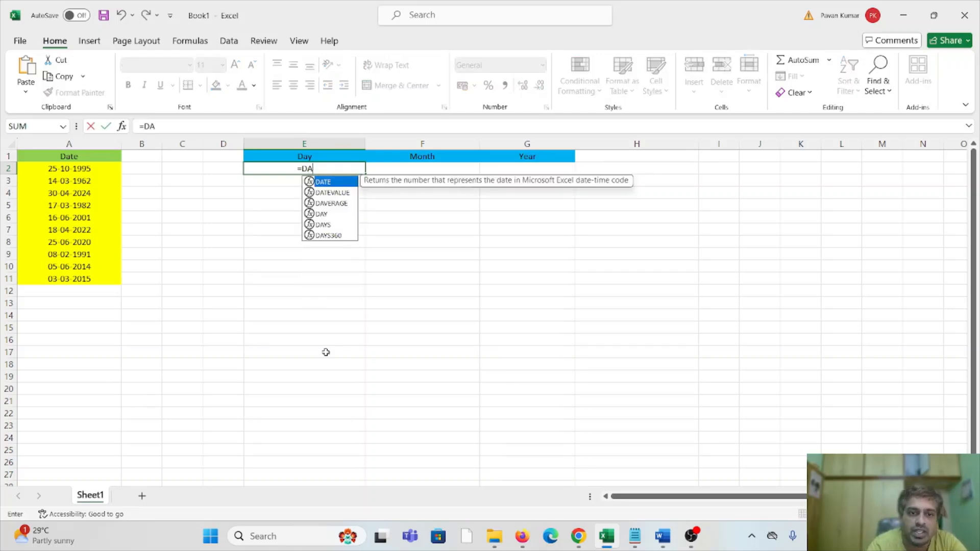
{"action": "type", "text": "Y"}
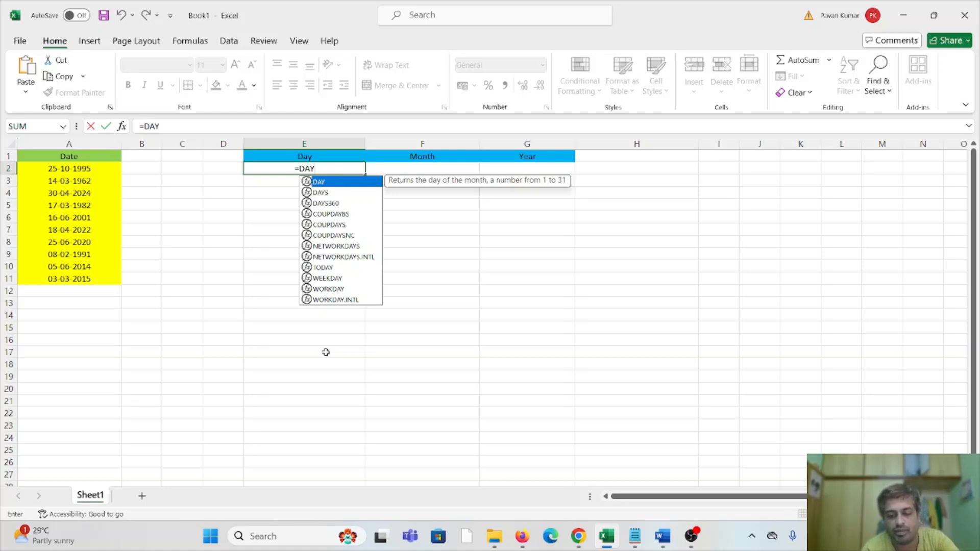
{"action": "type", "text": "("}
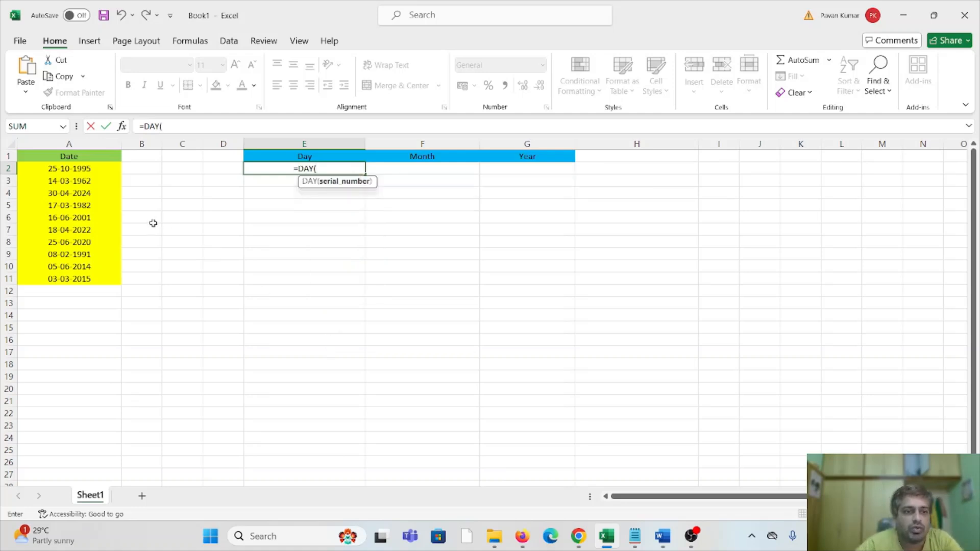
{"action": "left_click", "coordinate": [83, 169]}
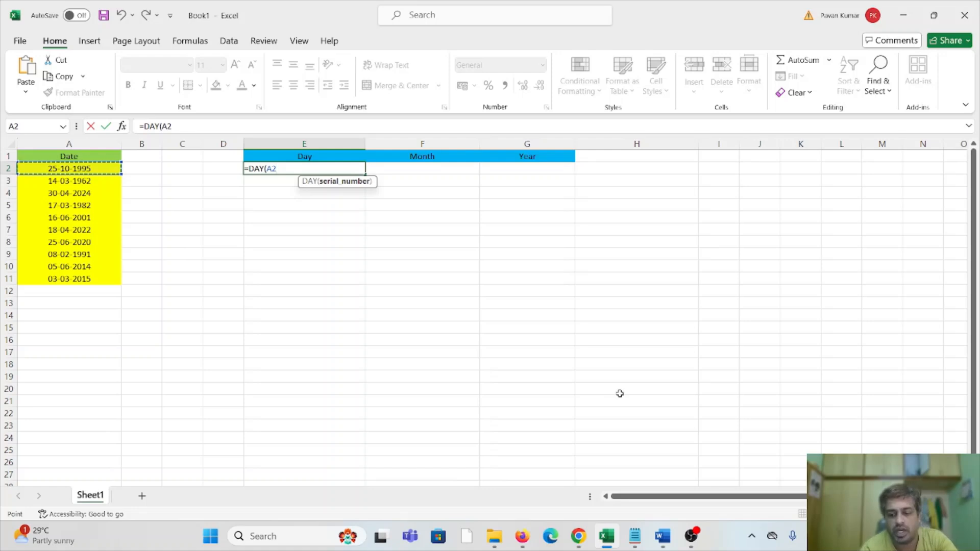
{"action": "type", "text": ")"}
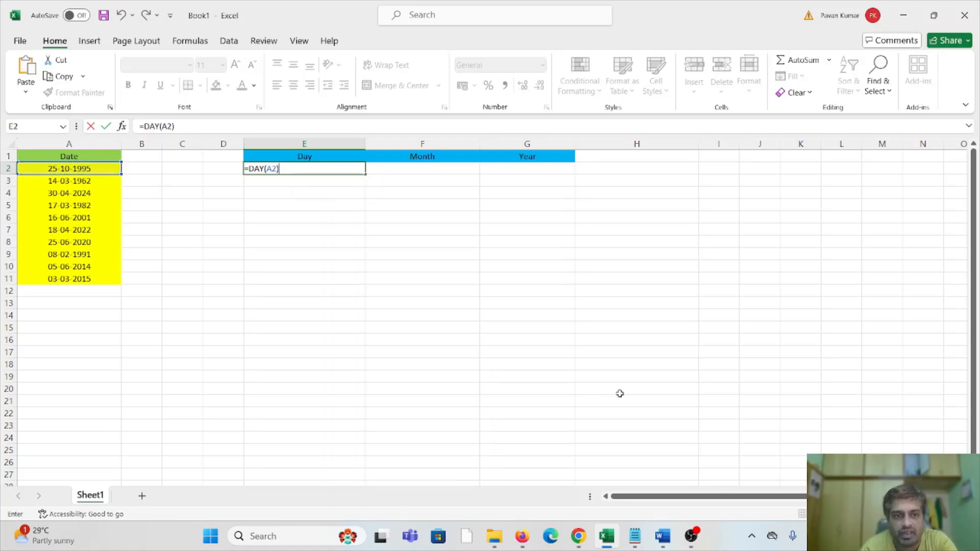
{"action": "key", "text": "Return"}
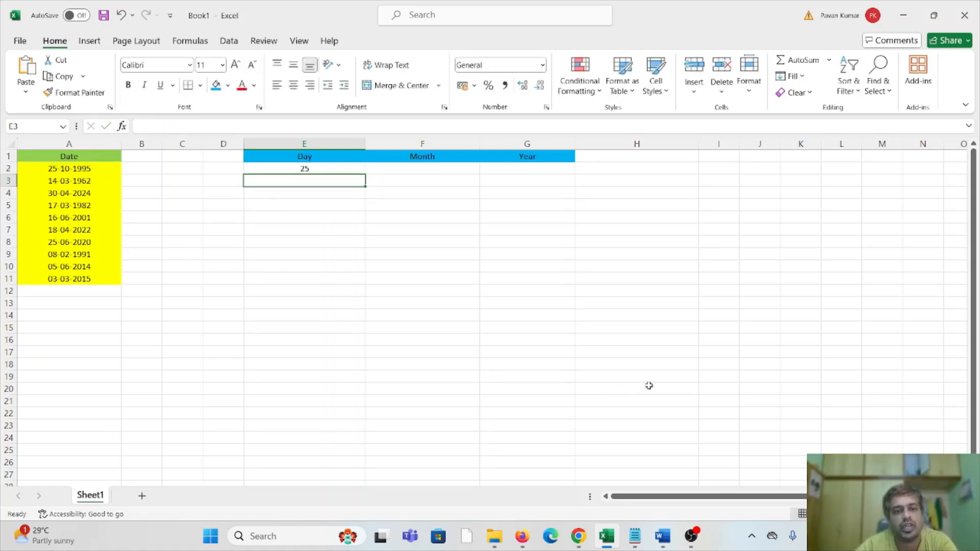
{"action": "left_click", "coordinate": [310, 167]}
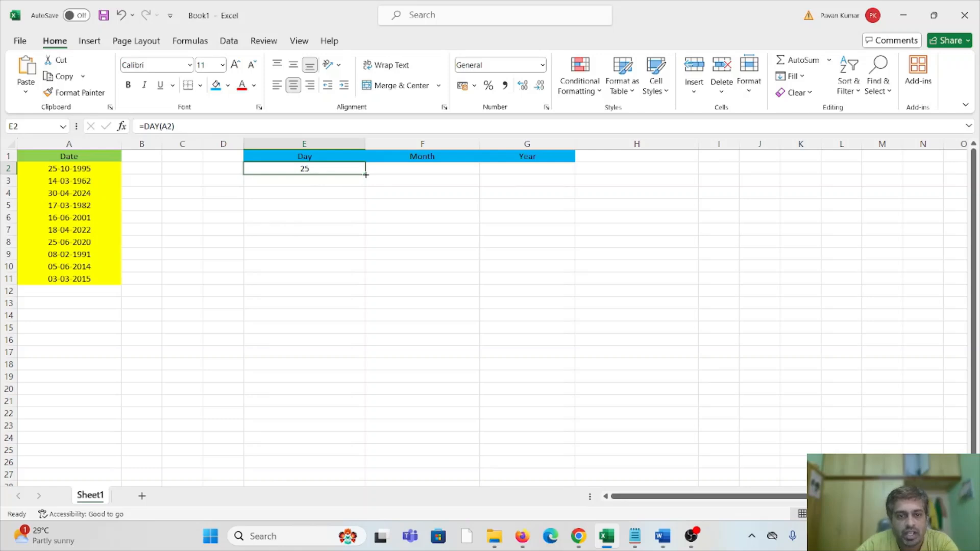
{"action": "left_click_drag", "start_coordinate": [365, 174], "coordinate": [364, 288]}
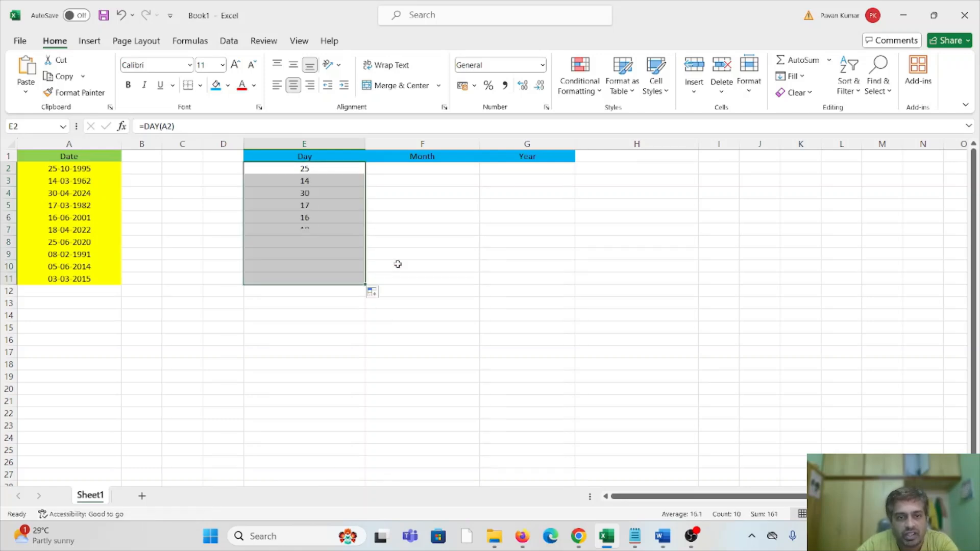
- Extract the month in F2 with the formula =MONTH(A2) and fill it down to F11
{"action": "left_click", "coordinate": [482, 230]}
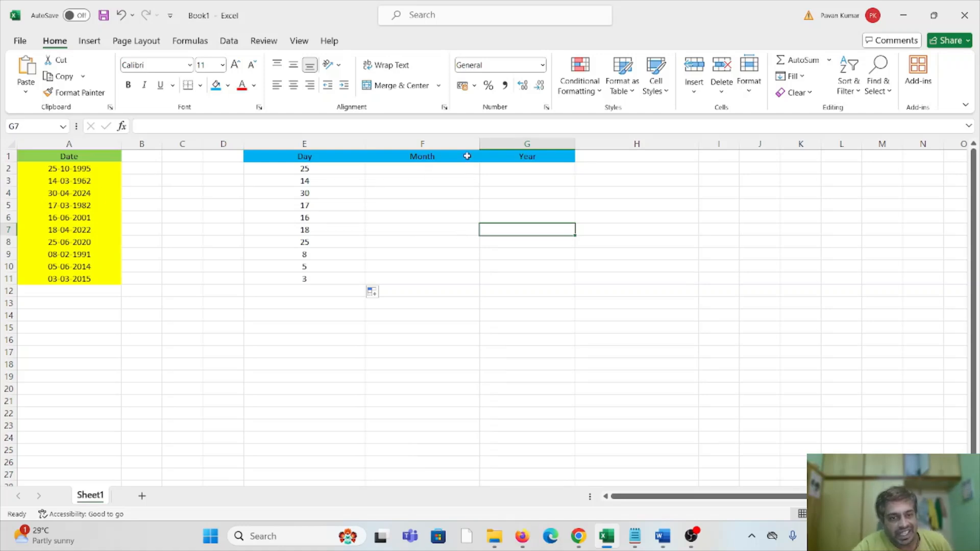
{"action": "left_click", "coordinate": [442, 169]}
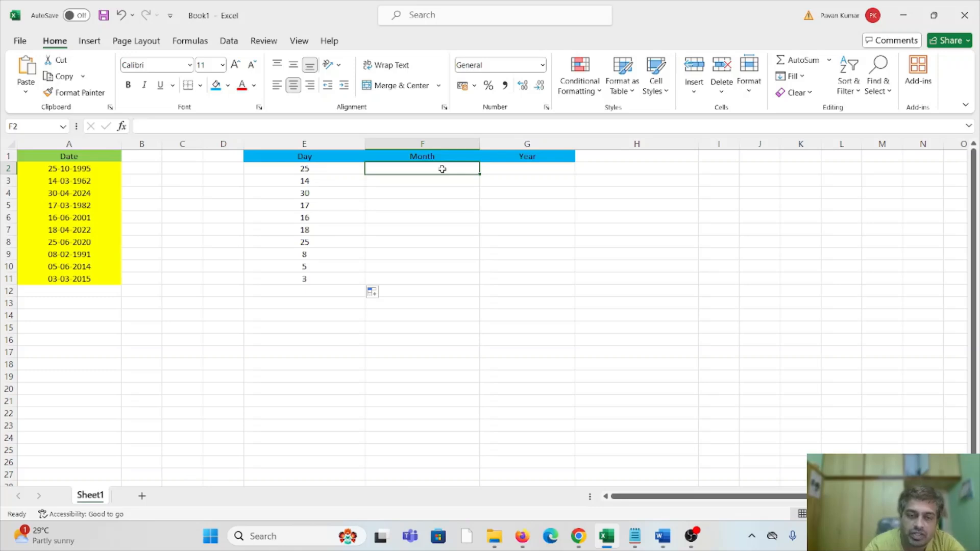
{"action": "type", "text": "="}
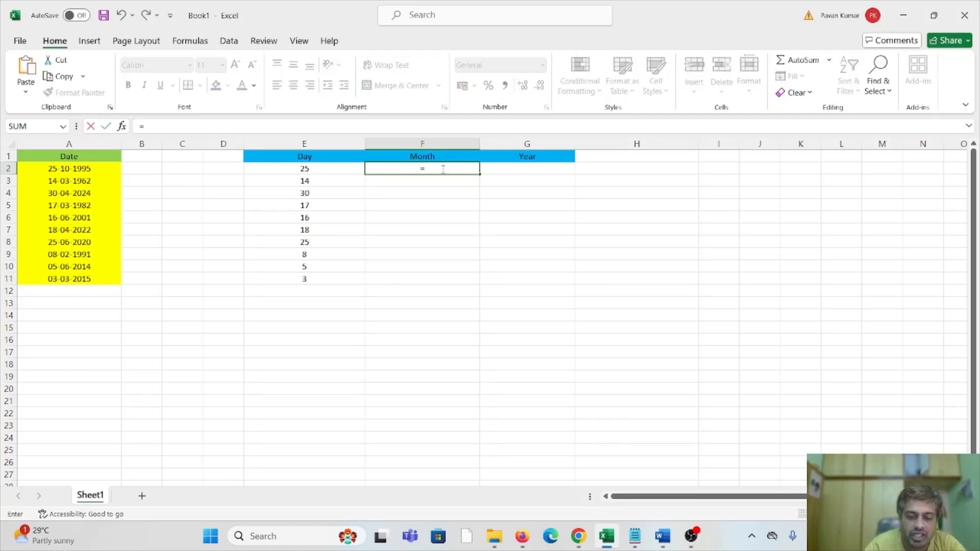
{"action": "type", "text": "MO"}
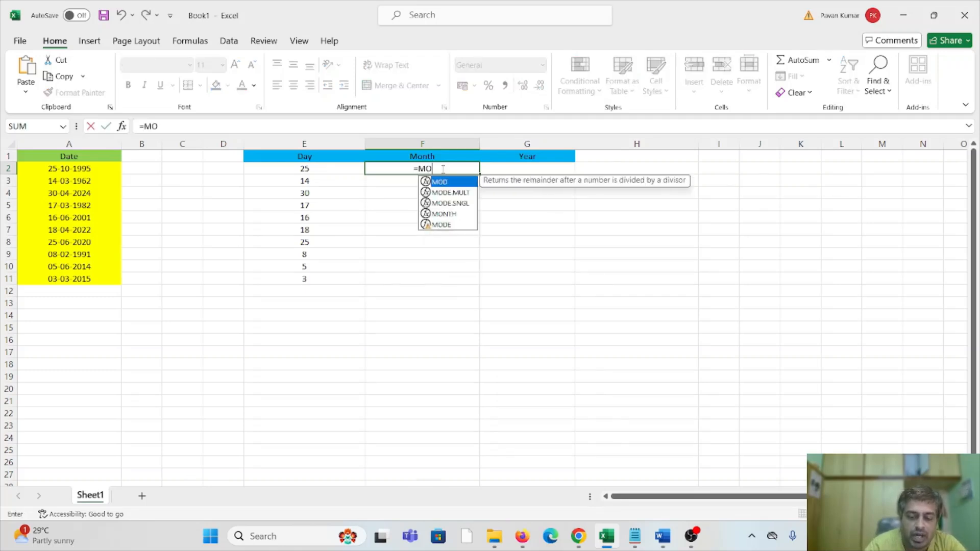
{"action": "type", "text": "NTH("}
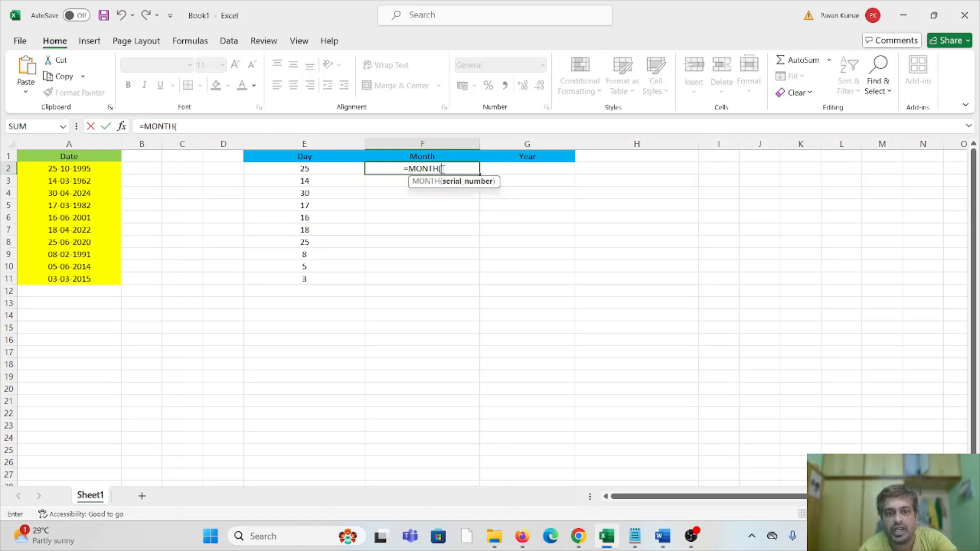
{"action": "left_click", "coordinate": [85, 169]}
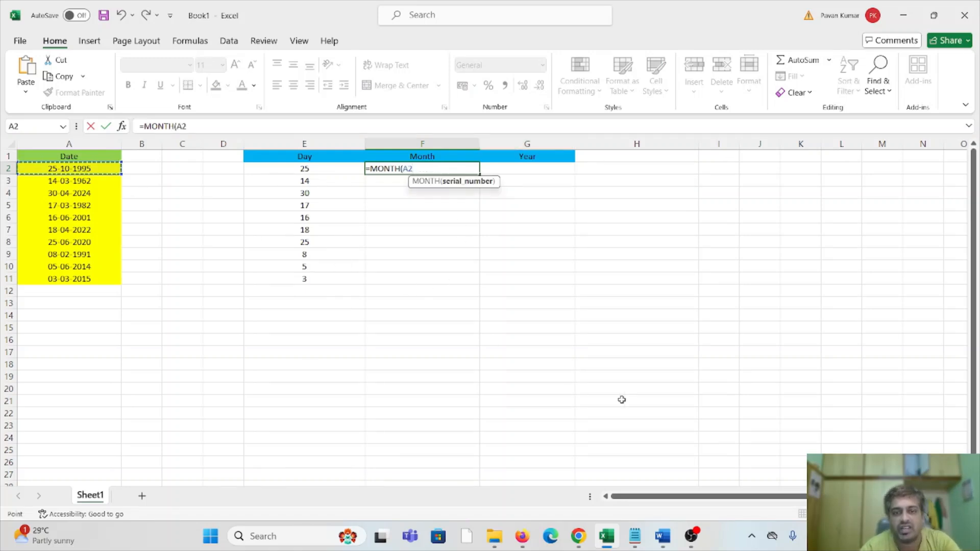
{"action": "type", "text": ")"}
{"action": "key", "text": "Return"}
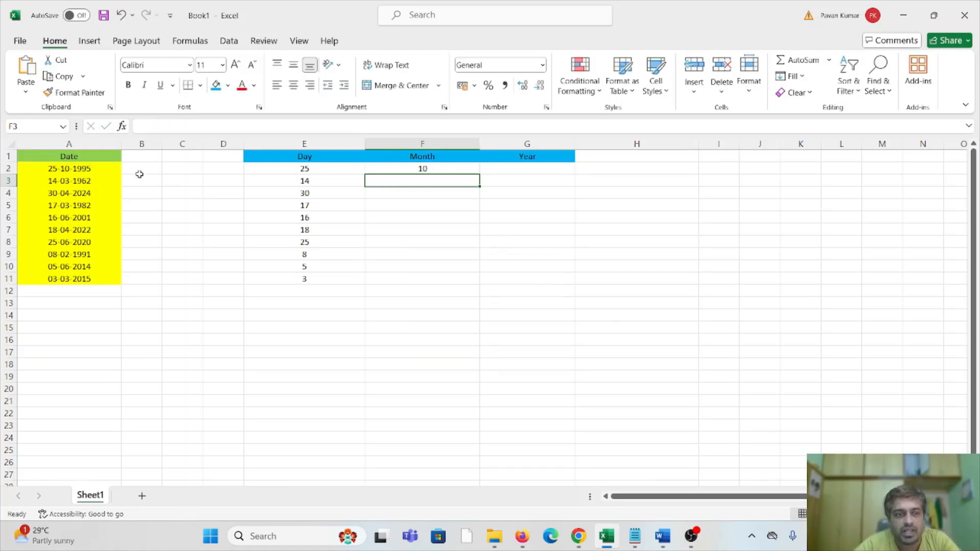
{"action": "left_click", "coordinate": [407, 169]}
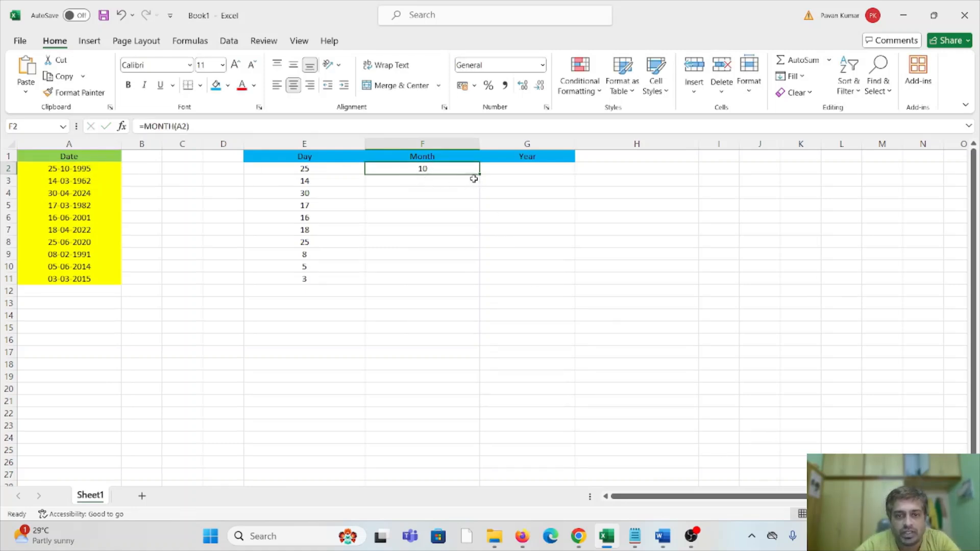
{"action": "left_click_drag", "start_coordinate": [479, 176], "coordinate": [478, 284]}
{"action": "left_click", "coordinate": [617, 275]}
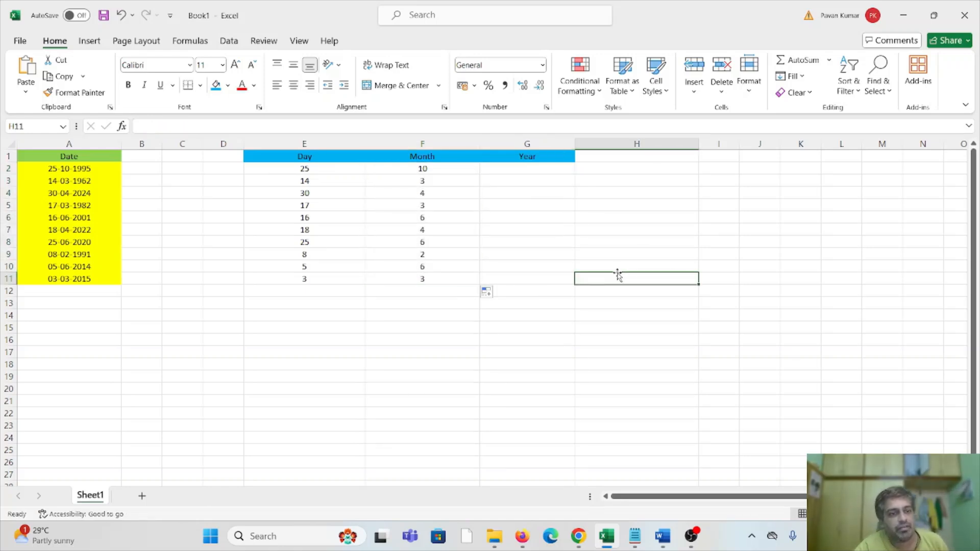
- Extract the year in G2 with the formula =YEAR(A2) and fill it down to G11
{"action": "left_click", "coordinate": [547, 170]}
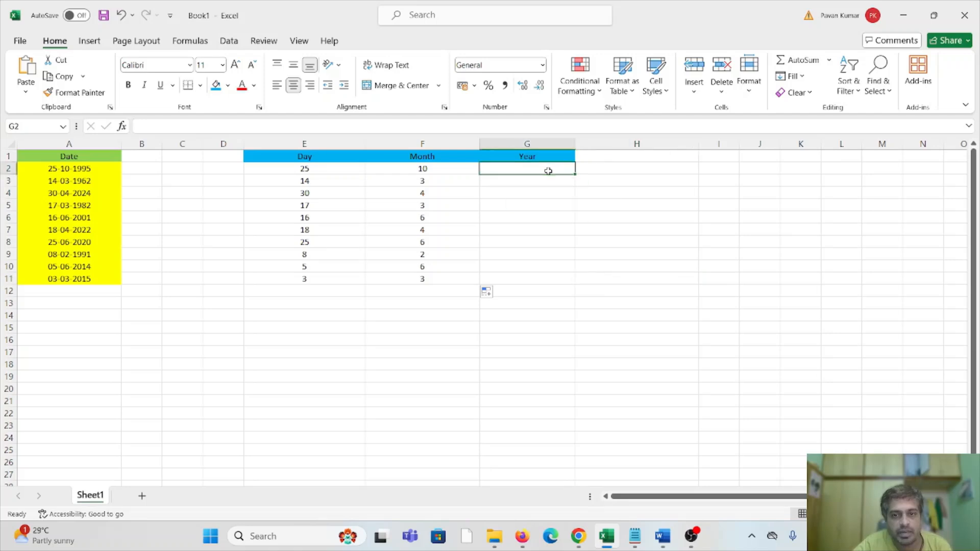
{"action": "type", "text": "="}
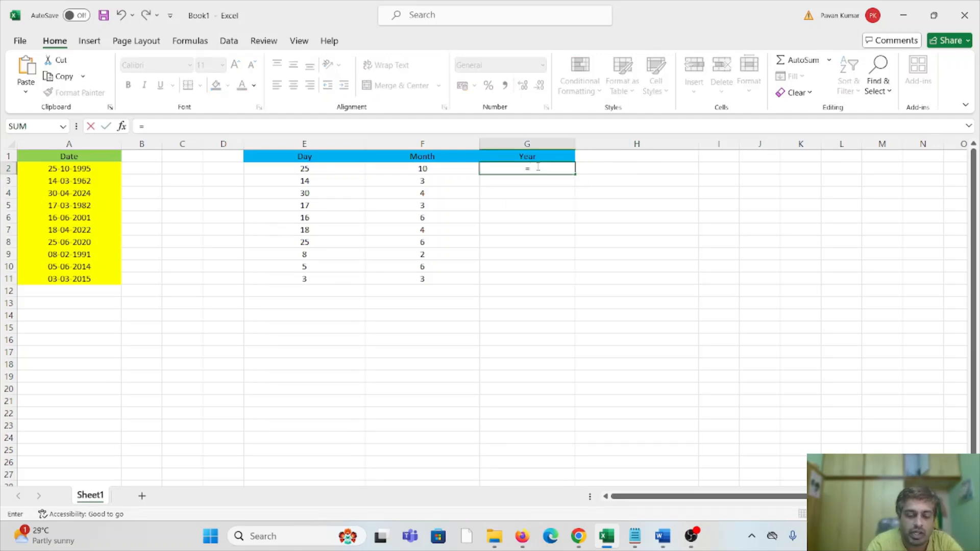
{"action": "type", "text": "YEAR"}
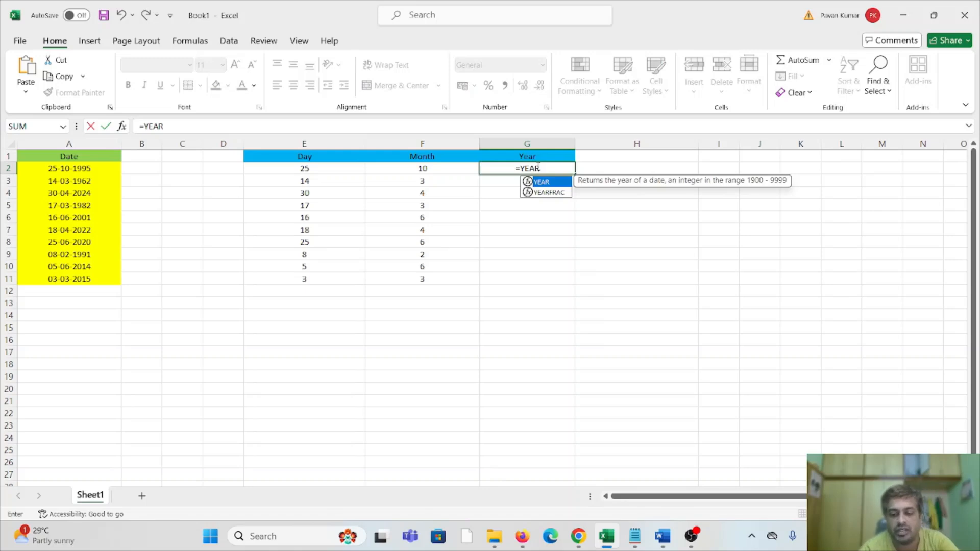
{"action": "type", "text": "("}
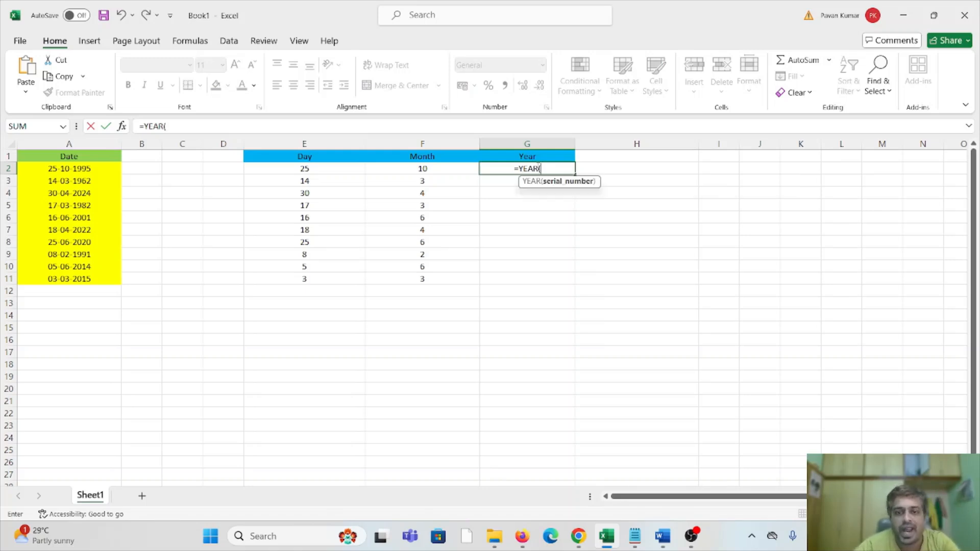
{"action": "left_click", "coordinate": [73, 170]}
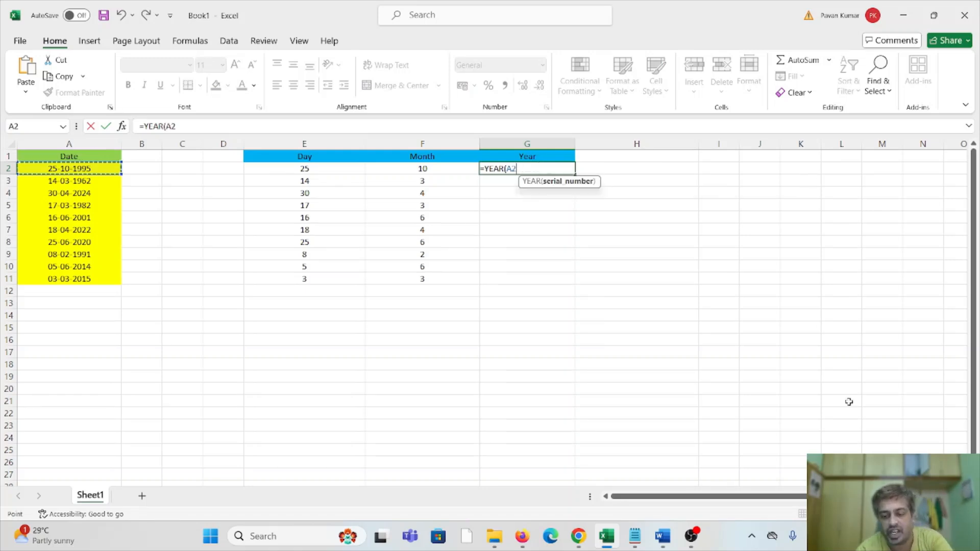
{"action": "type", "text": ")"}
{"action": "key", "text": "Return"}
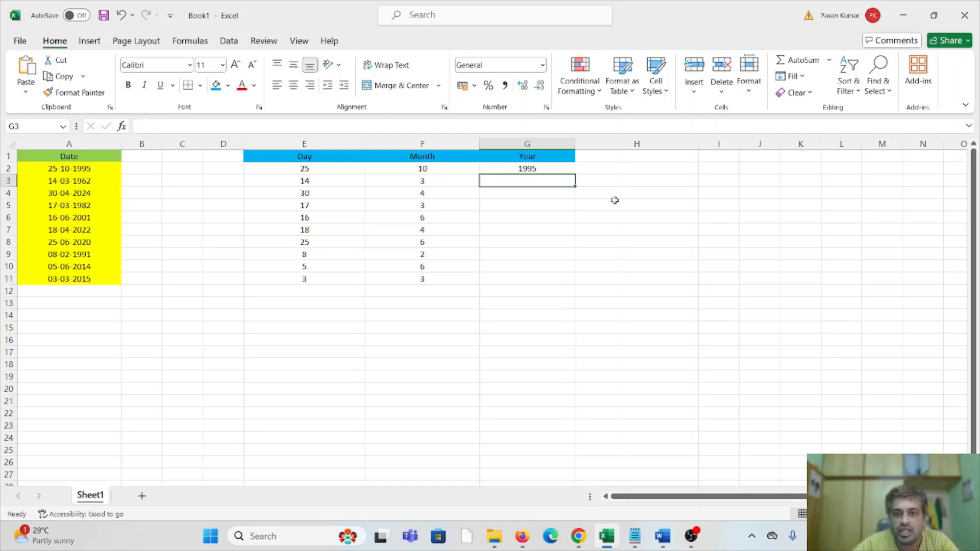
{"action": "left_click", "coordinate": [550, 169]}
{"action": "left_click_drag", "start_coordinate": [577, 174], "coordinate": [575, 282]}
{"action": "left_click", "coordinate": [748, 239]}
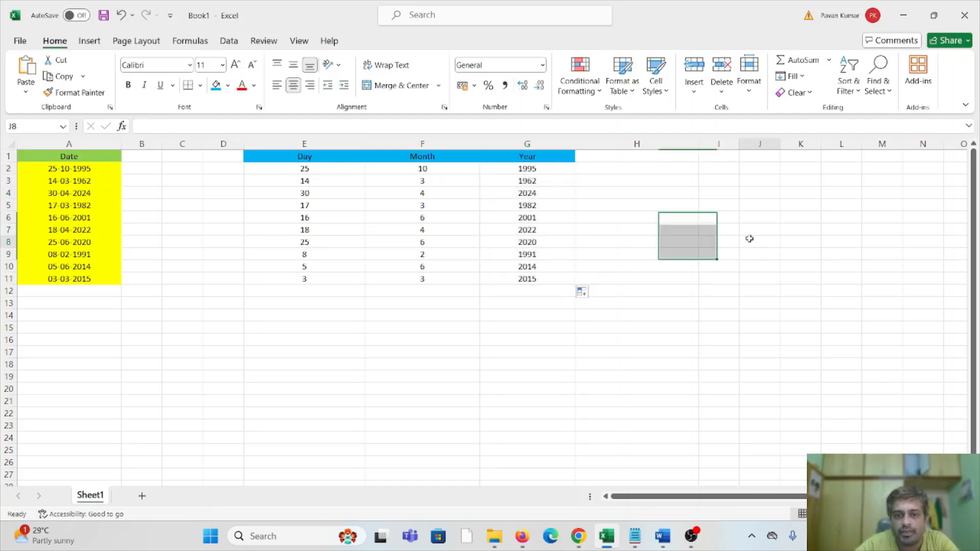
- Compare the original date in A2 with the day, month and year formulas in E2:G2
{"action": "left_click", "coordinate": [51, 169]}
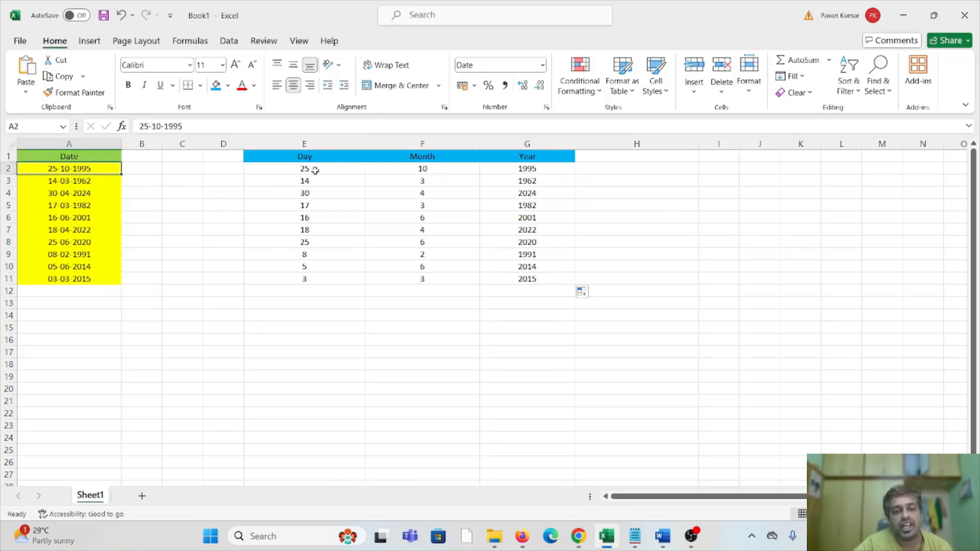
{"action": "left_click", "coordinate": [448, 168]}
{"action": "left_click", "coordinate": [554, 169]}
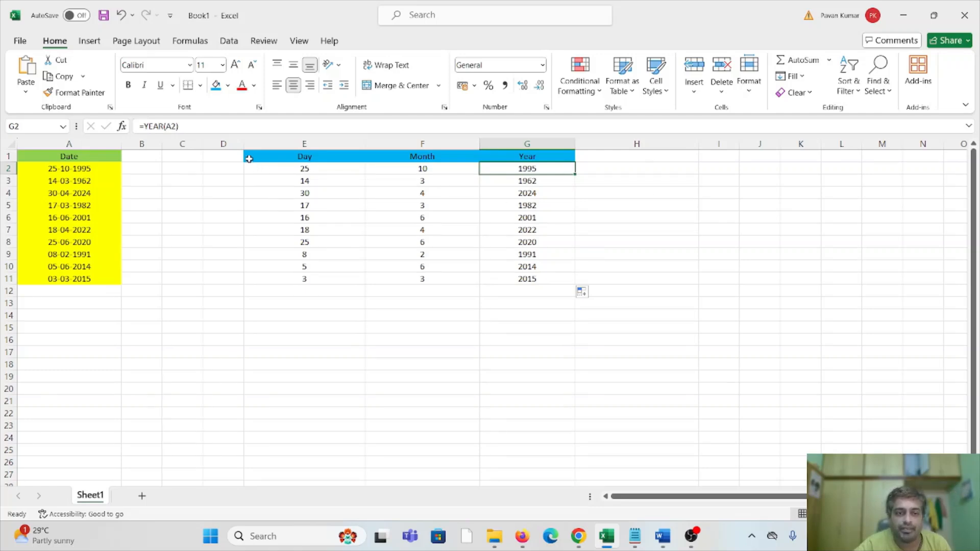
{"action": "left_click_drag", "start_coordinate": [249, 159], "coordinate": [519, 277]}
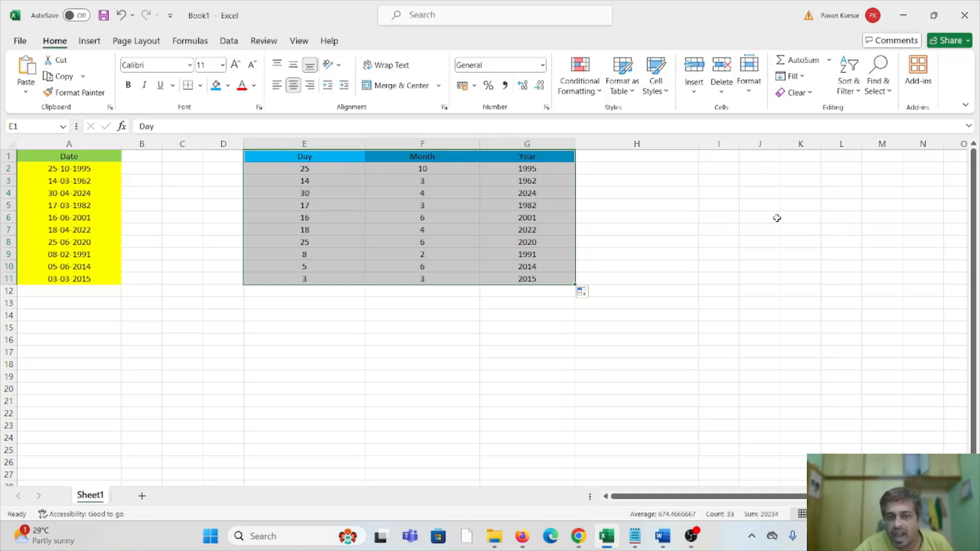
{"action": "left_click", "coordinate": [317, 175]}
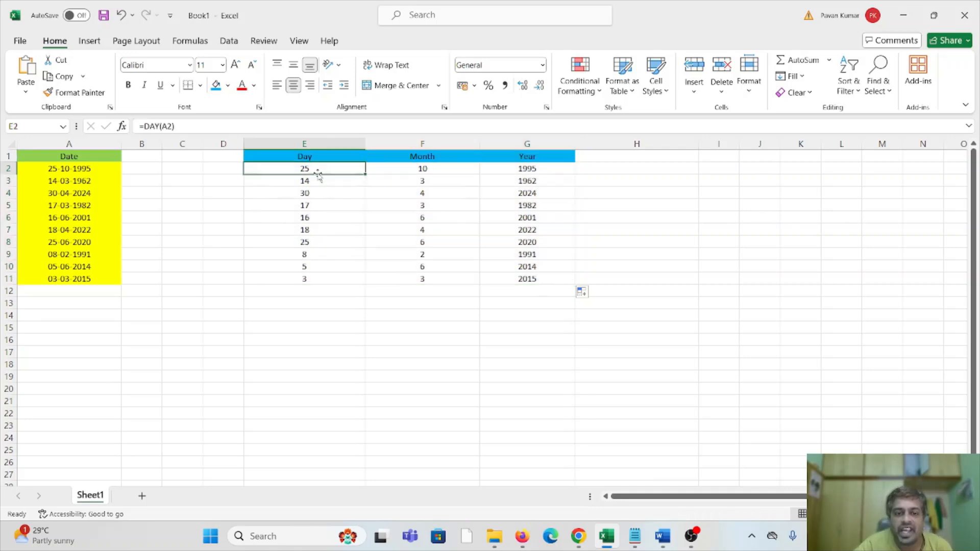
{"action": "left_click", "coordinate": [447, 174]}
{"action": "left_click", "coordinate": [620, 193]}
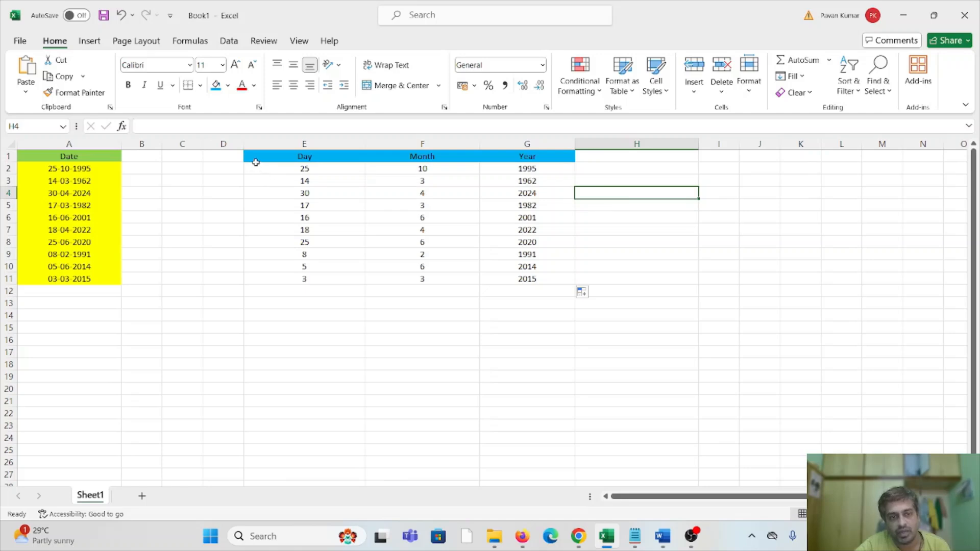
- Apply All Borders to the Day, Month and Year table in E1:G11
{"action": "left_click_drag", "start_coordinate": [255, 162], "coordinate": [529, 280]}
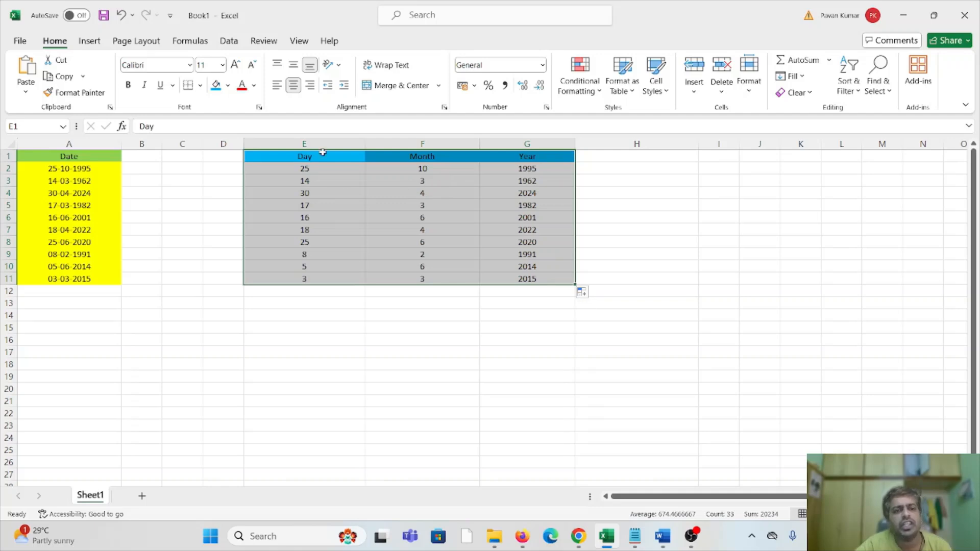
{"action": "left_click", "coordinate": [200, 87]}
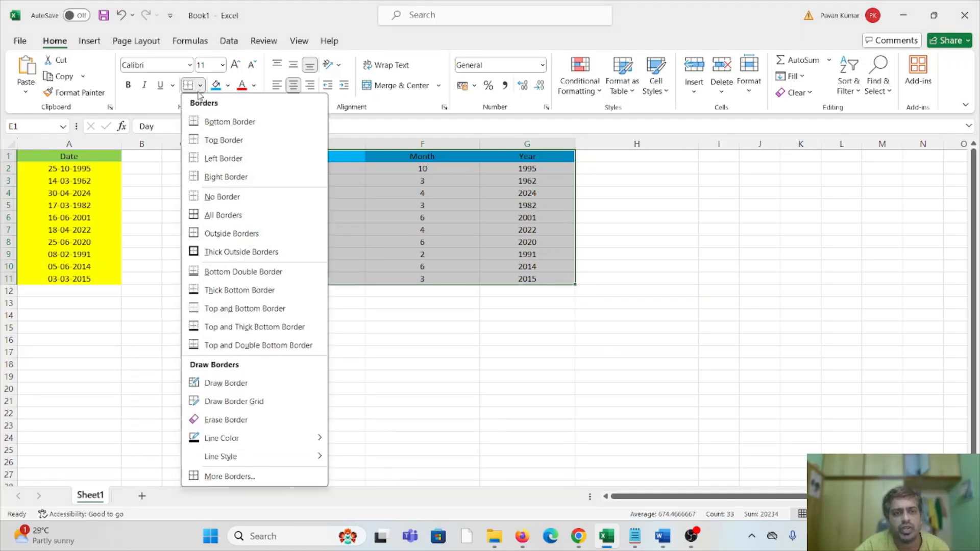
{"action": "left_click", "coordinate": [227, 215]}
{"action": "left_click", "coordinate": [772, 227]}
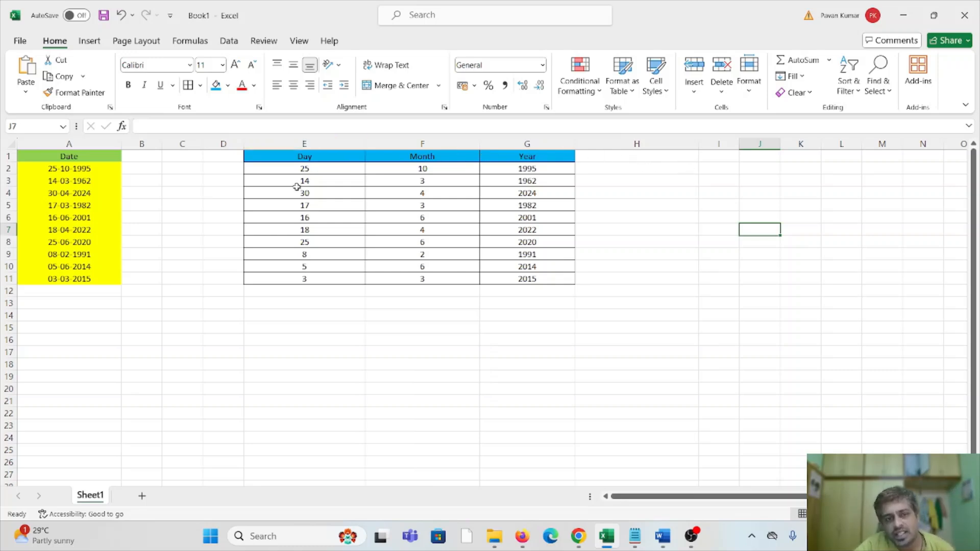
{"action": "left_click_drag", "start_coordinate": [305, 157], "coordinate": [429, 180]}
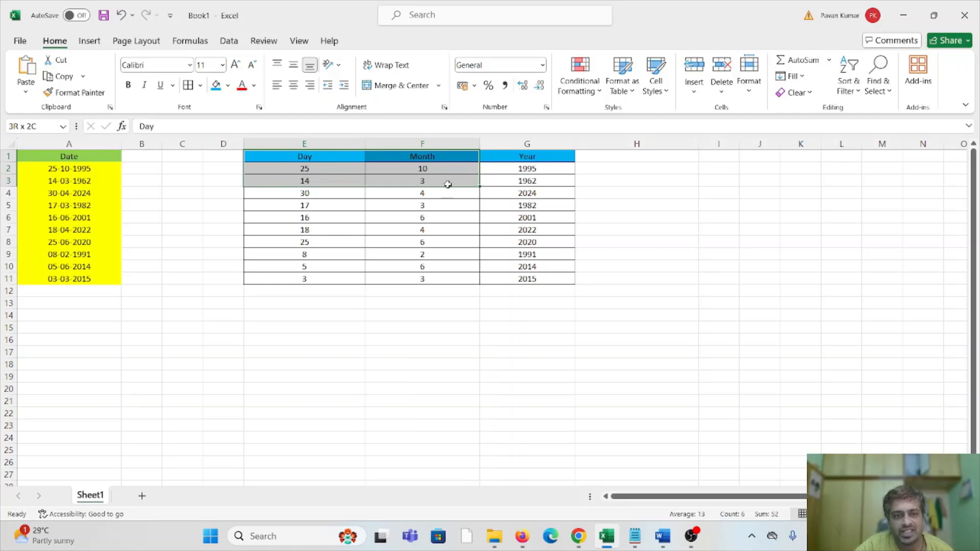
{"action": "left_click", "coordinate": [308, 157]}
{"action": "left_click", "coordinate": [383, 155]}
{"action": "left_click", "coordinate": [511, 157]}
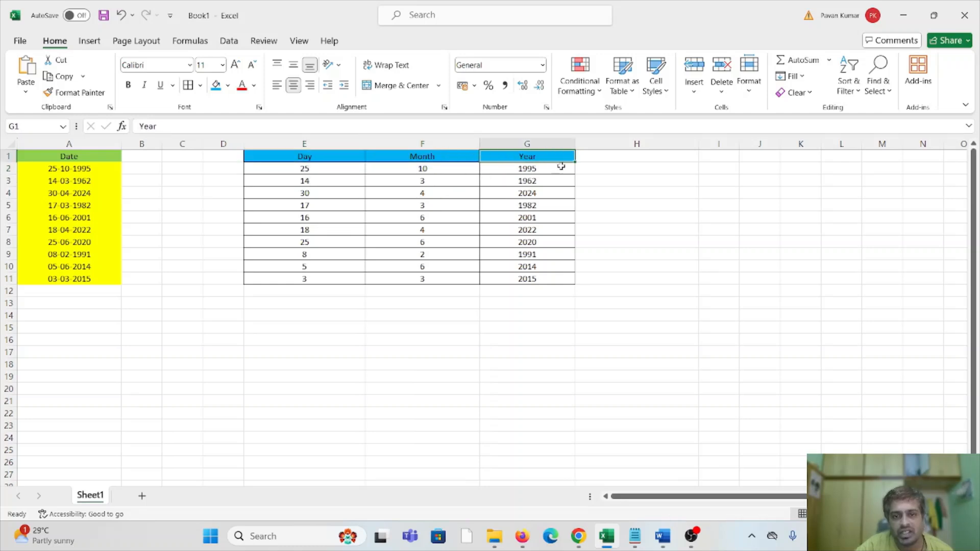
- Add the column header Date in H1, beside the Year header
{"action": "left_click", "coordinate": [629, 156]}
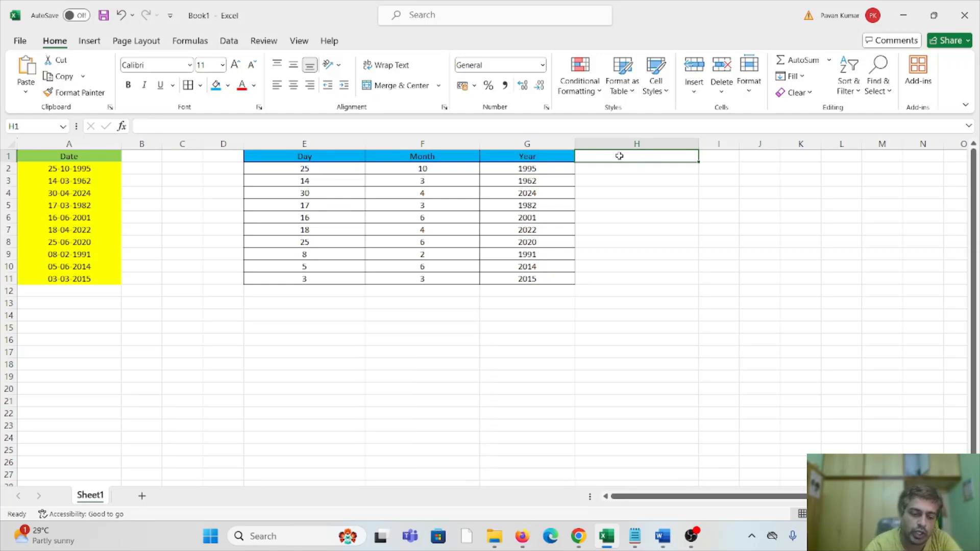
{"action": "type", "text": "Date"}
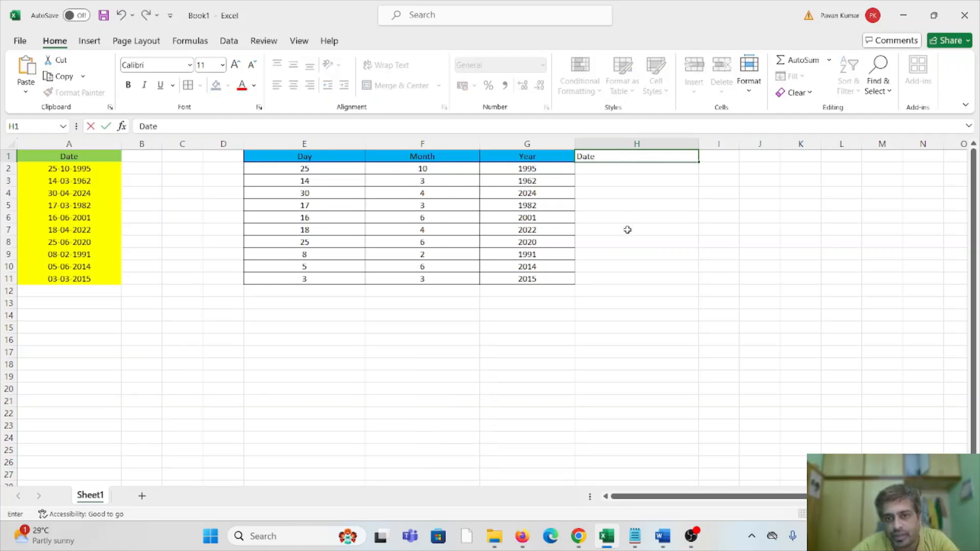
{"action": "left_click", "coordinate": [628, 228]}
{"action": "left_click", "coordinate": [631, 156]}
- Enter the date 25-10-1995 in H2 and center it in the cell
{"action": "left_click", "coordinate": [628, 175]}
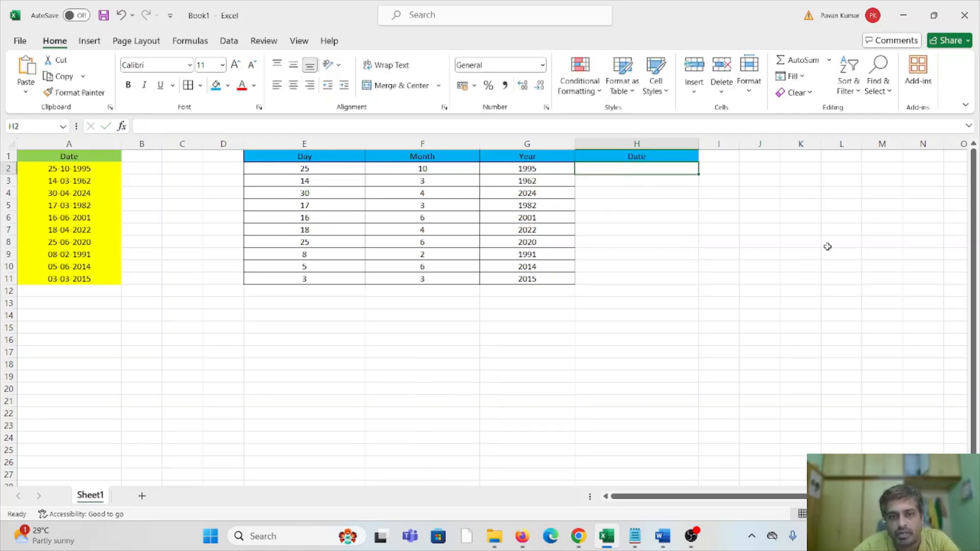
{"action": "type", "text": "25-10-1"}
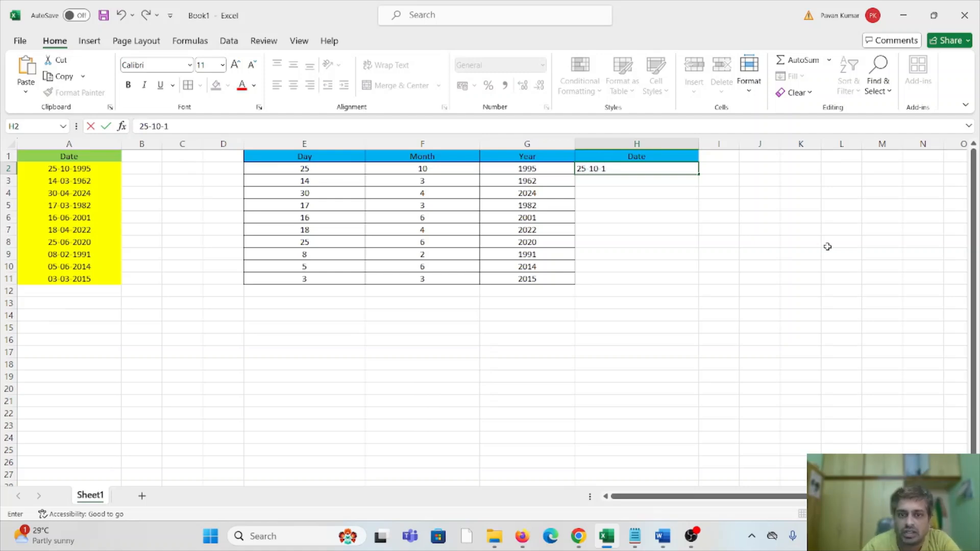
{"action": "type", "text": "995"}
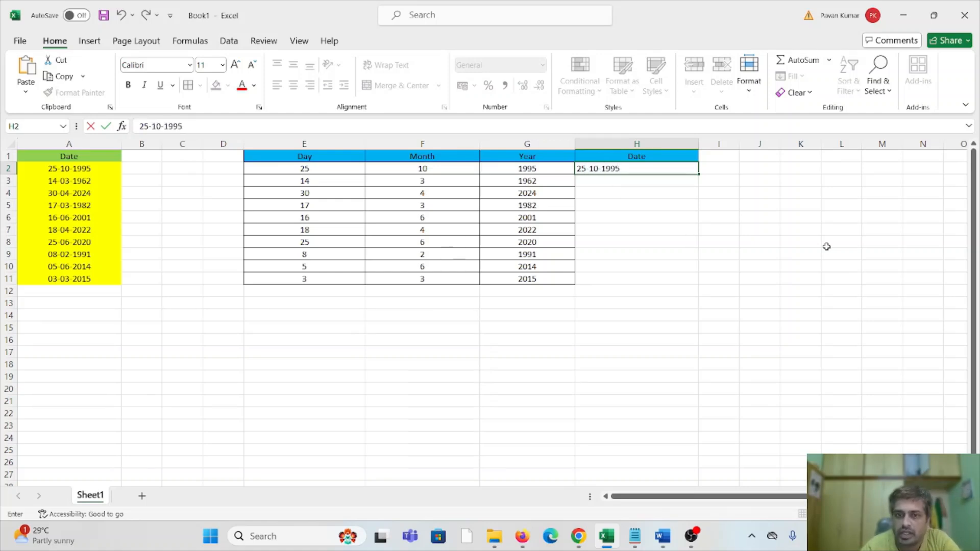
{"action": "key", "text": "Return"}
{"action": "left_click", "coordinate": [668, 169]}
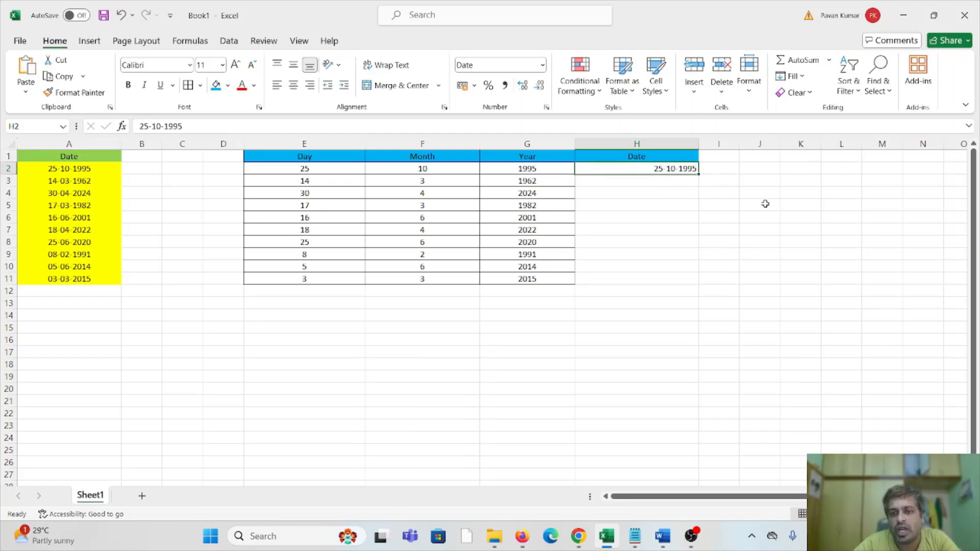
{"action": "left_click", "coordinate": [293, 85]}
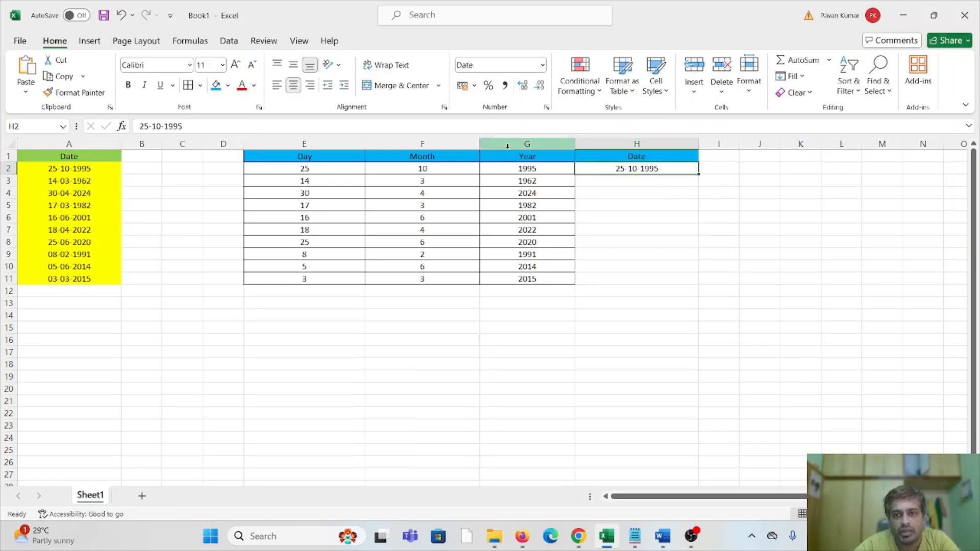
- Enter the date 14-03-1962 in H3, matching the day, month and year in that row
{"action": "left_click", "coordinate": [600, 182]}
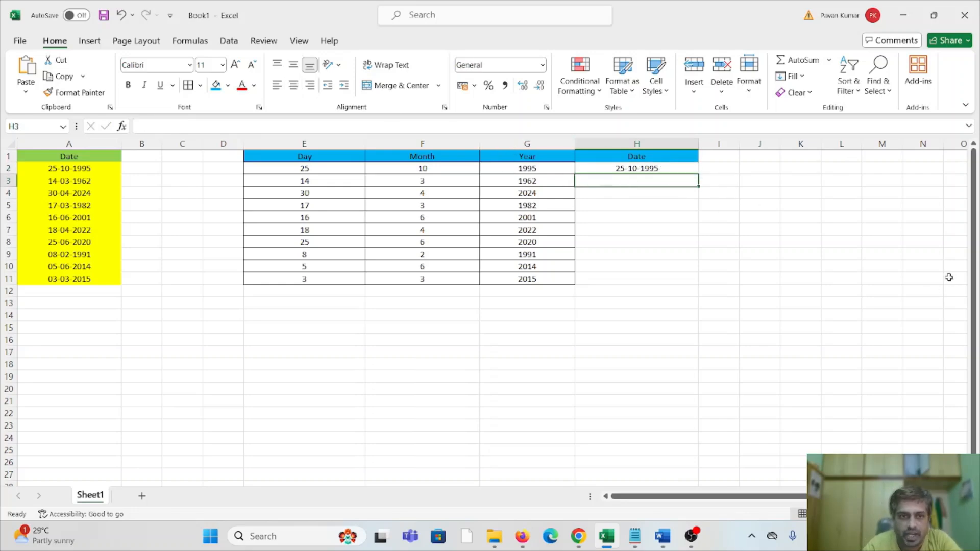
{"action": "type", "text": "14-0"}
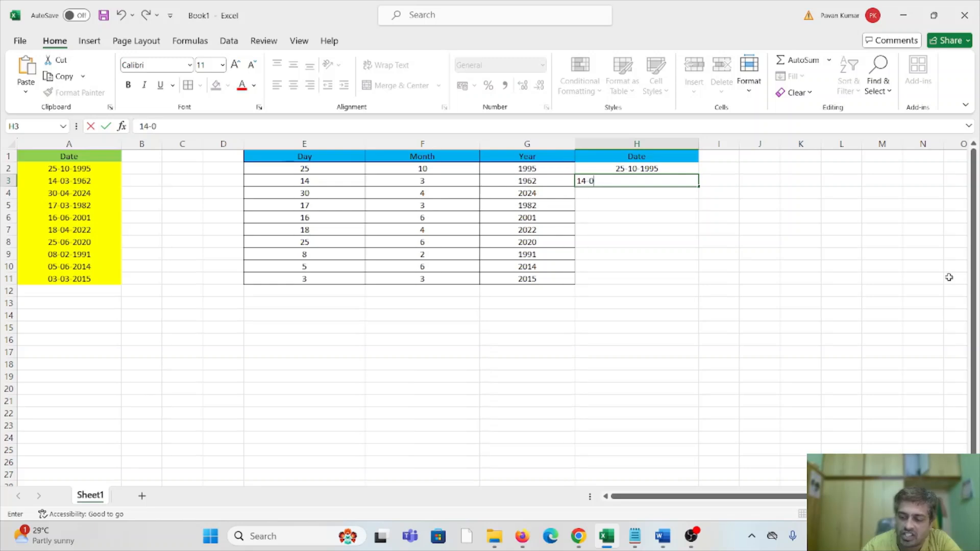
{"action": "type", "text": "3-1"}
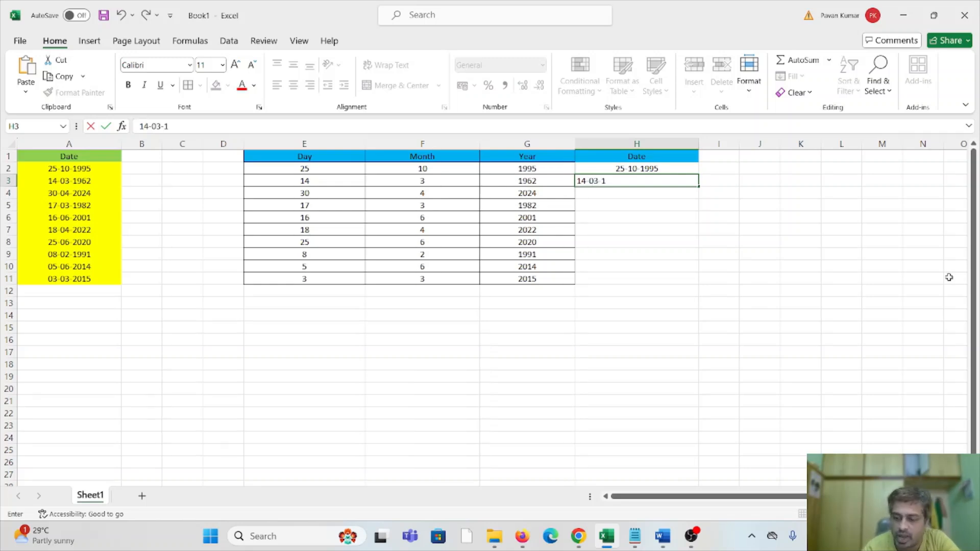
{"action": "type", "text": "962"}
{"action": "key", "text": "Return"}
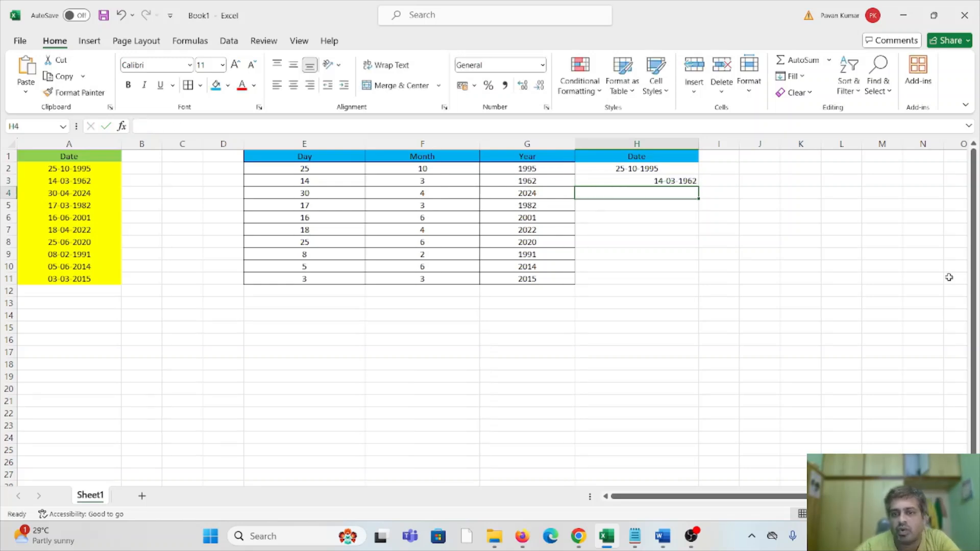
- Clear the manually entered dates from H3 and H2
{"action": "left_click", "coordinate": [656, 182]}
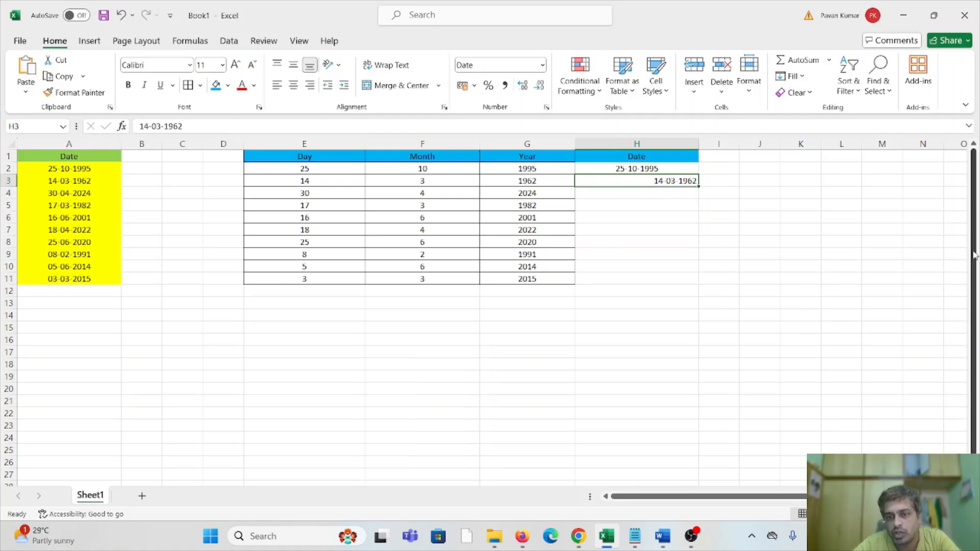
{"action": "key", "text": "Delete"}
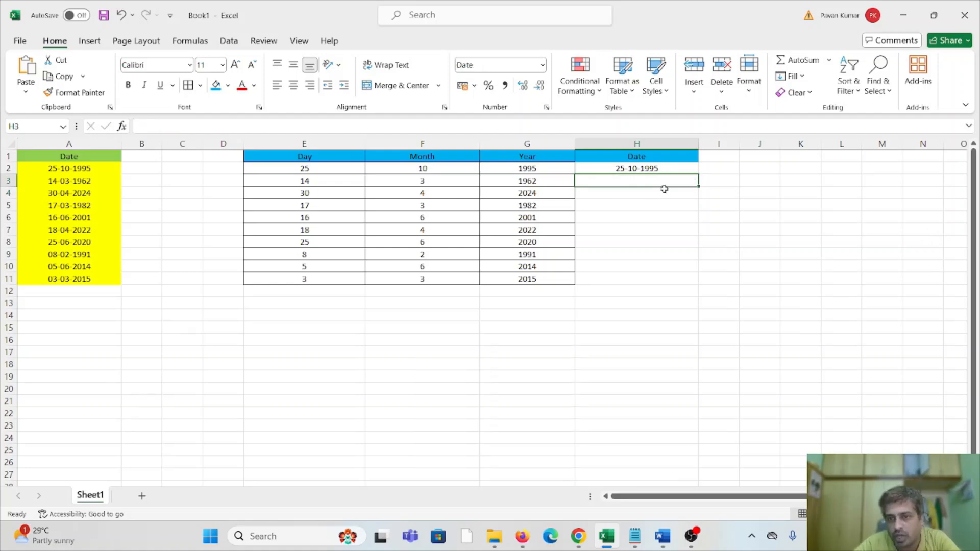
{"action": "left_click", "coordinate": [659, 171]}
{"action": "key", "text": "Delete"}
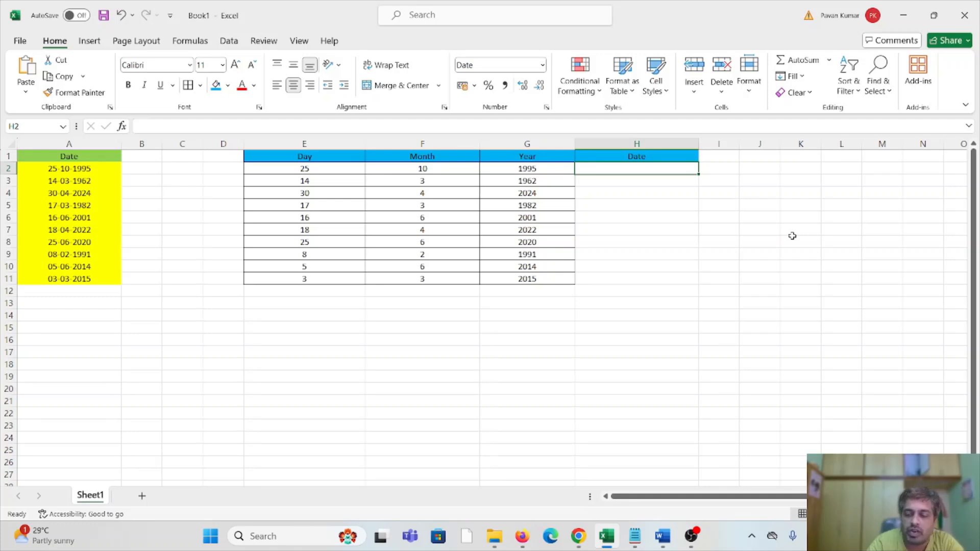
- Enter the formula =DATE(G2,F2,E2) in H2 to combine the year, month and day cells into a date
{"action": "type", "text": "="}
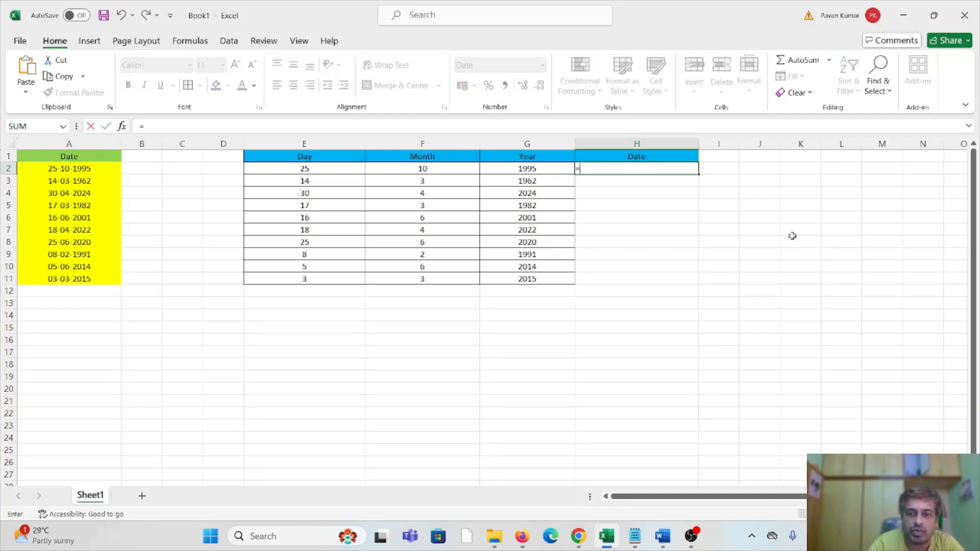
{"action": "type", "text": "DAT"}
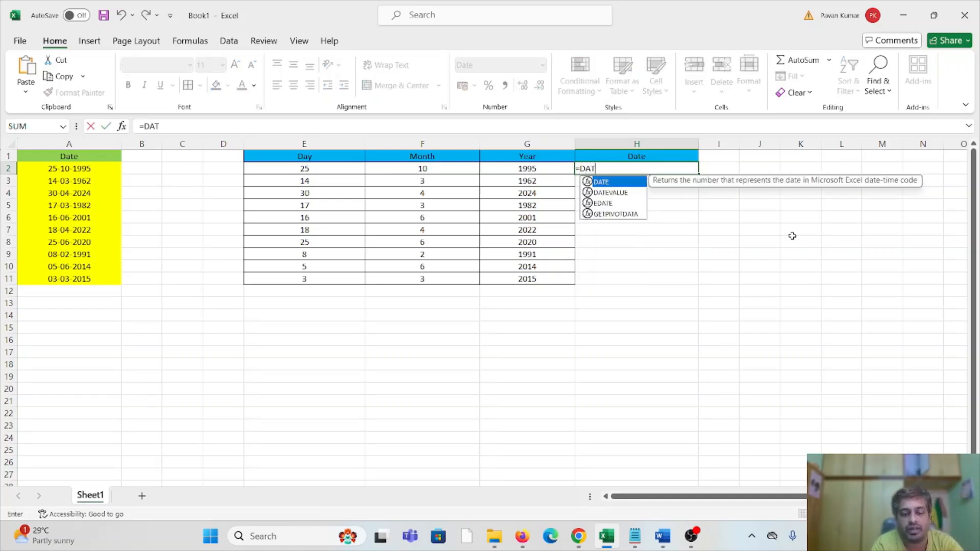
{"action": "type", "text": "E"}
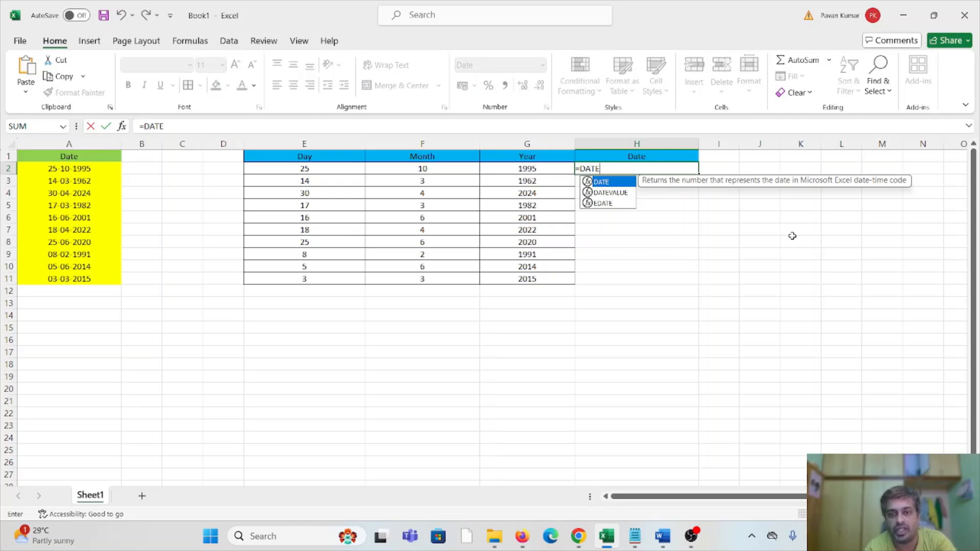
{"action": "type", "text": "("}
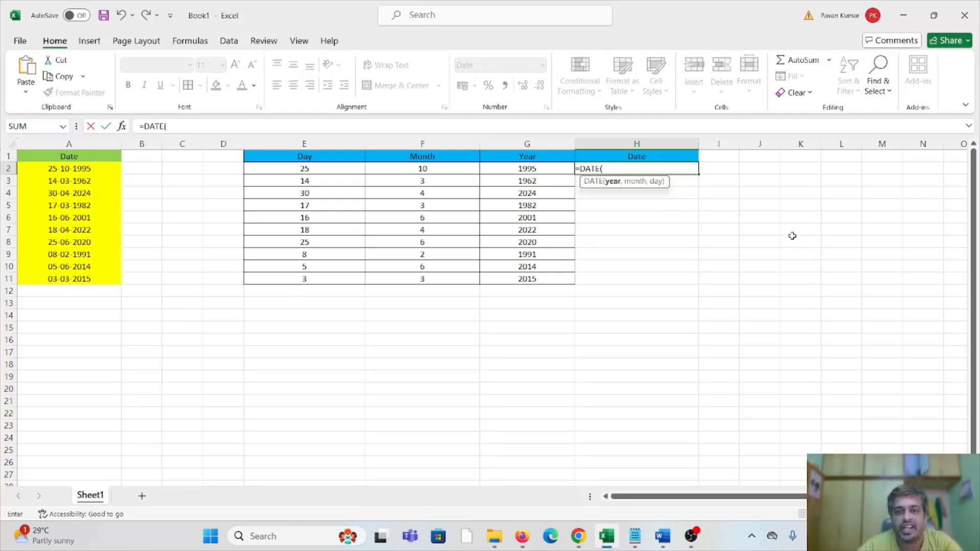
{"action": "left_click", "coordinate": [545, 168]}
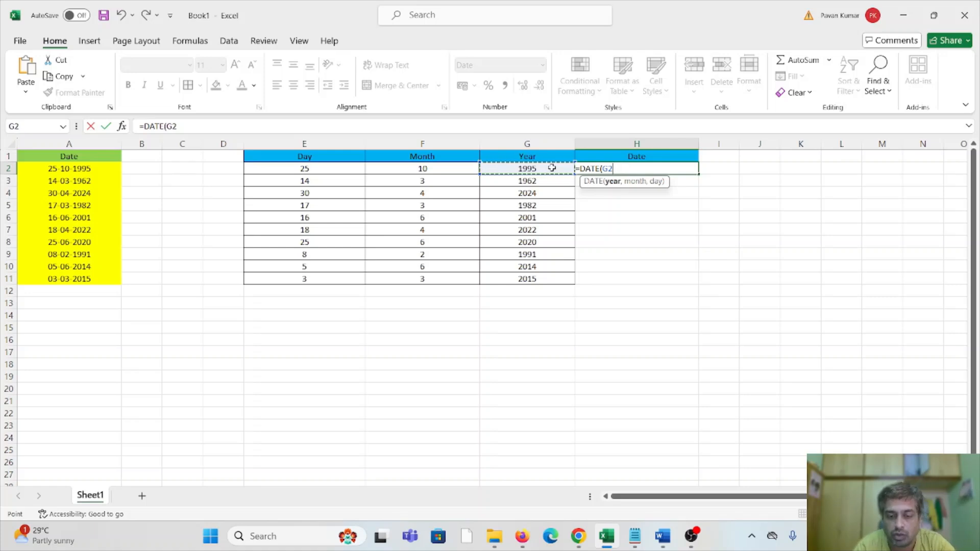
{"action": "type", "text": ","}
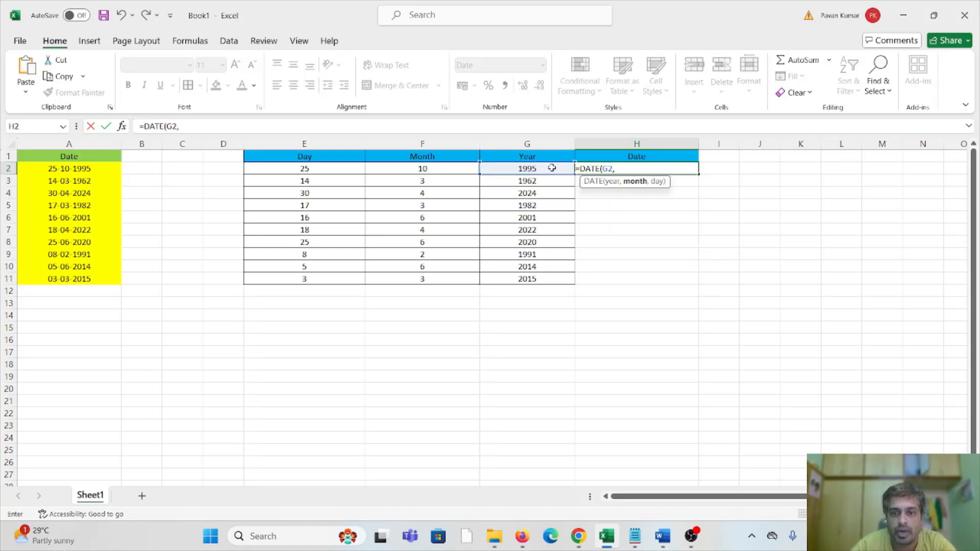
{"action": "left_click", "coordinate": [436, 168]}
{"action": "type", "text": ","}
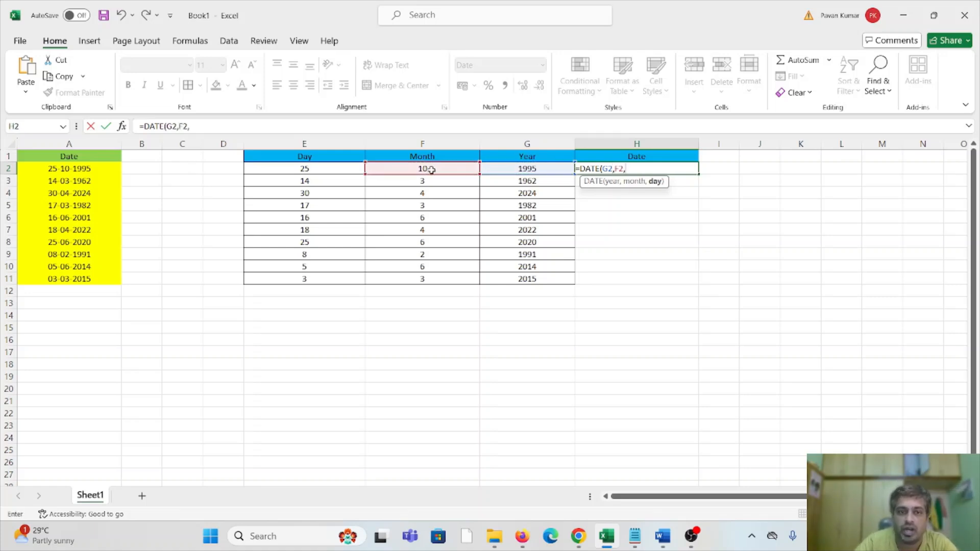
{"action": "left_click", "coordinate": [300, 170]}
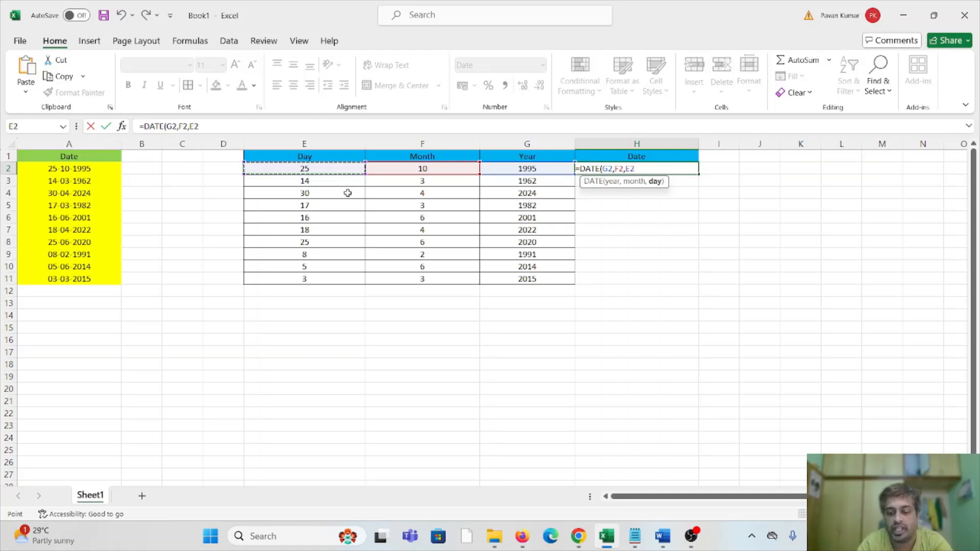
{"action": "type", "text": ")"}
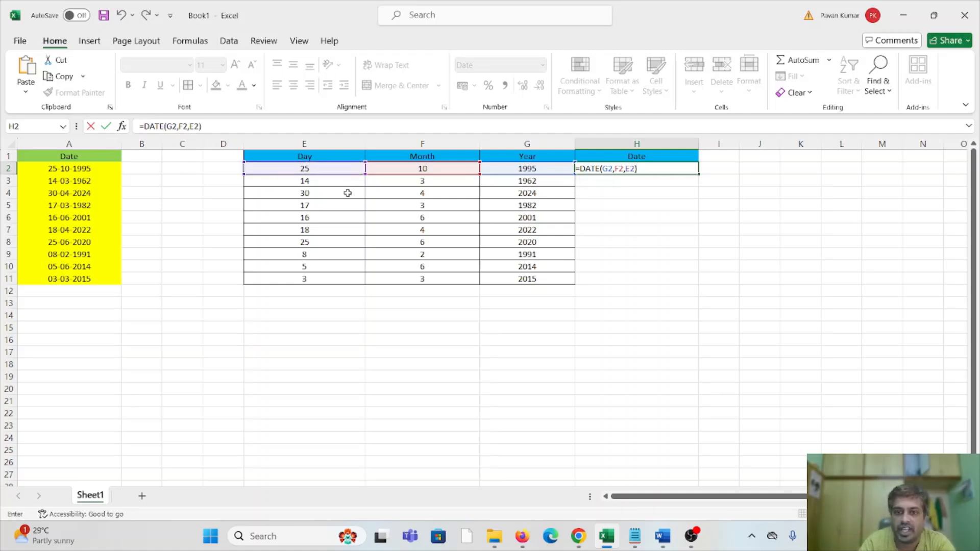
{"action": "key", "text": "Return"}
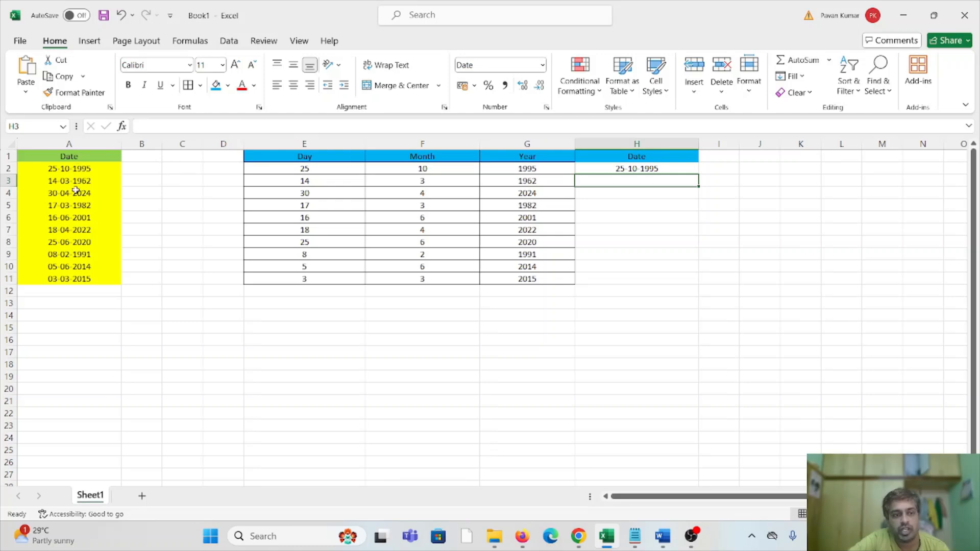
- Fill the DATE formula from H2 down through H11
{"action": "left_click", "coordinate": [646, 169]}
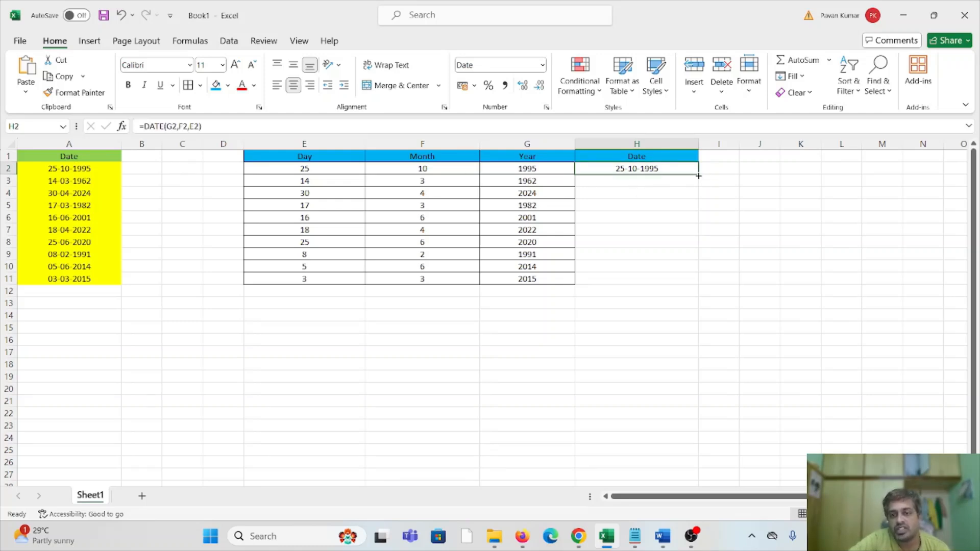
{"action": "left_click_drag", "start_coordinate": [698, 175], "coordinate": [704, 282]}
{"action": "left_click", "coordinate": [837, 241]}
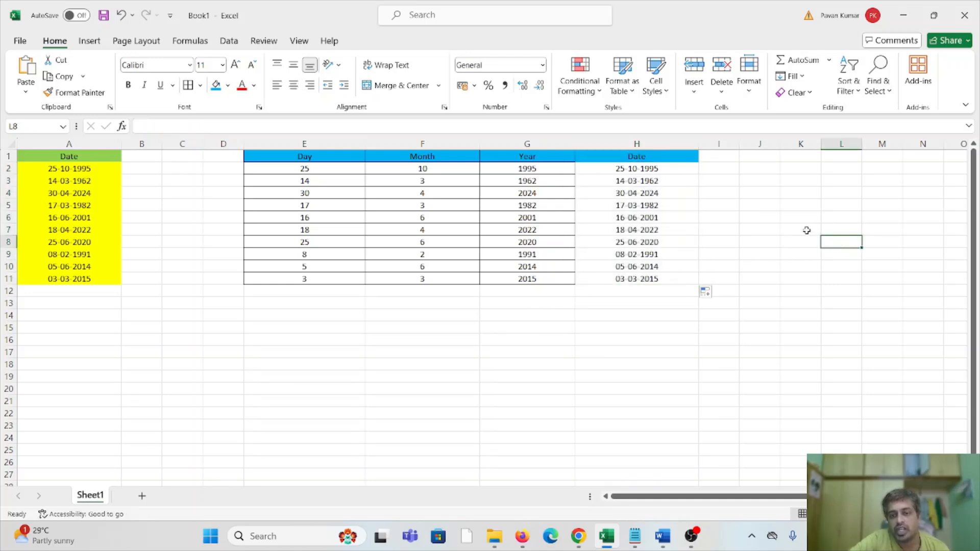
- Apply All Borders to the recombined dates in H2:H11
{"action": "left_click_drag", "start_coordinate": [644, 170], "coordinate": [655, 279]}
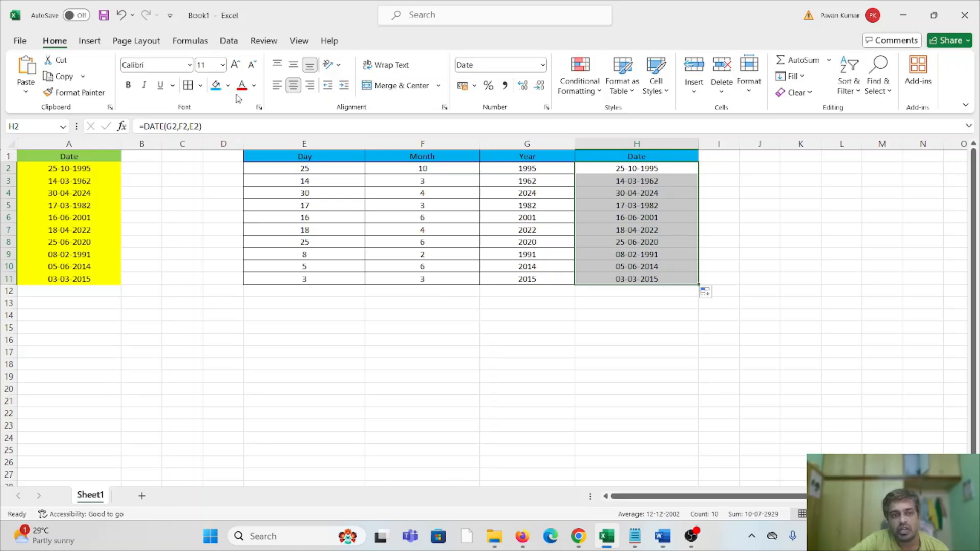
{"action": "left_click", "coordinate": [194, 86]}
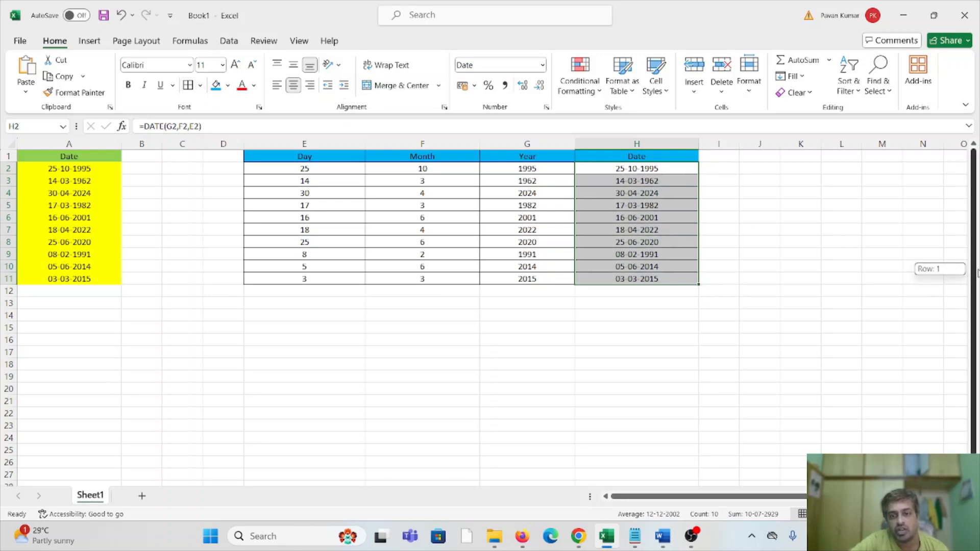
{"action": "left_click", "coordinate": [841, 254]}
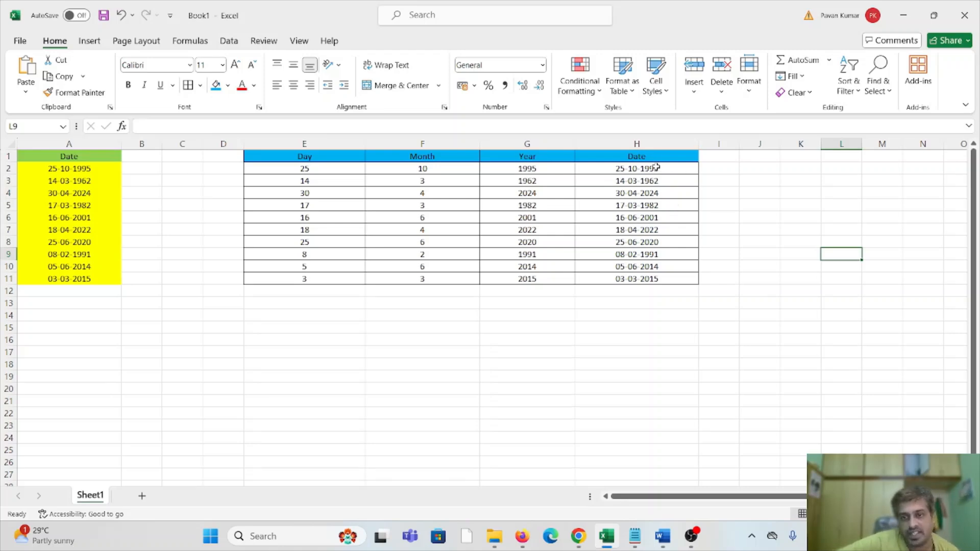
- Switch to the Word document with the title about separating date, month and year
{"action": "left_click", "coordinate": [824, 291]}
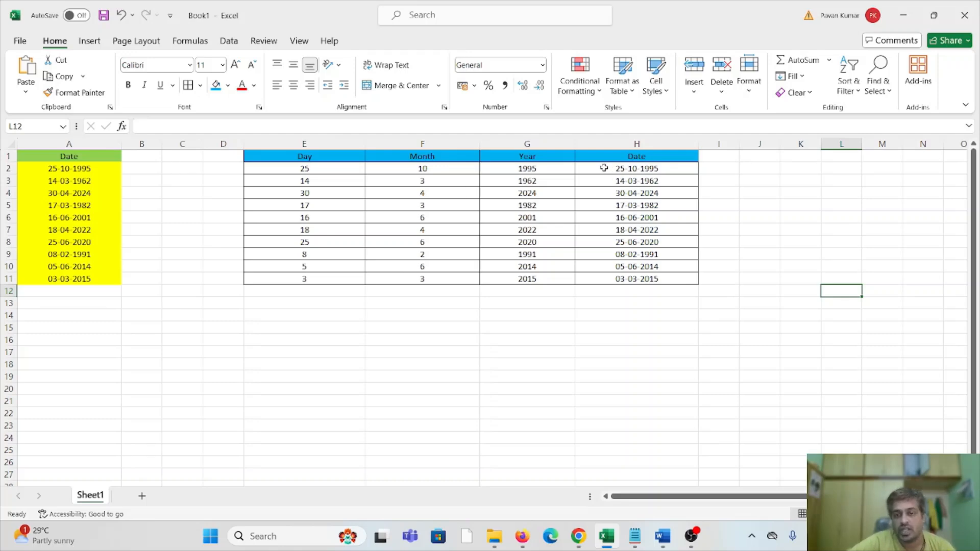
{"action": "left_click", "coordinate": [662, 536]}
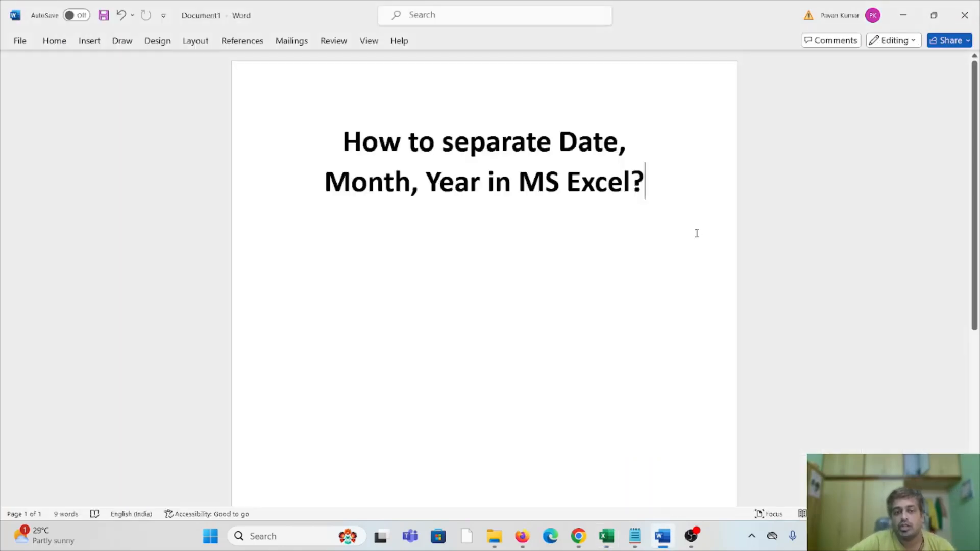